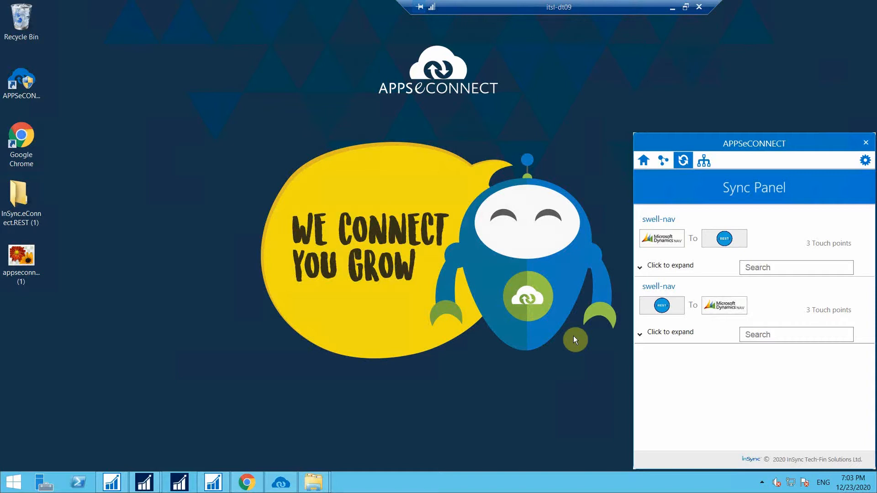
# Expand the touch points of both swell-nav connections and set Inventory Adjustment to Auto.
pyautogui.click(247, 483)
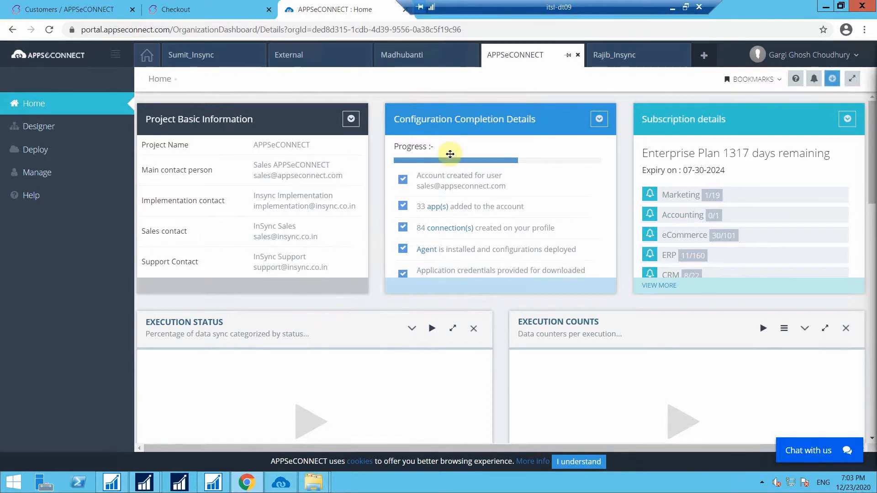
pyautogui.click(825, 6)
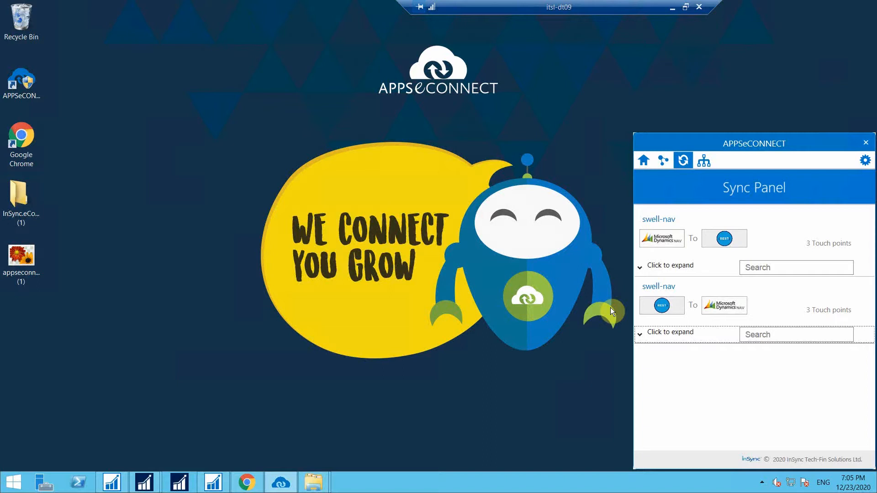
pyautogui.click(657, 336)
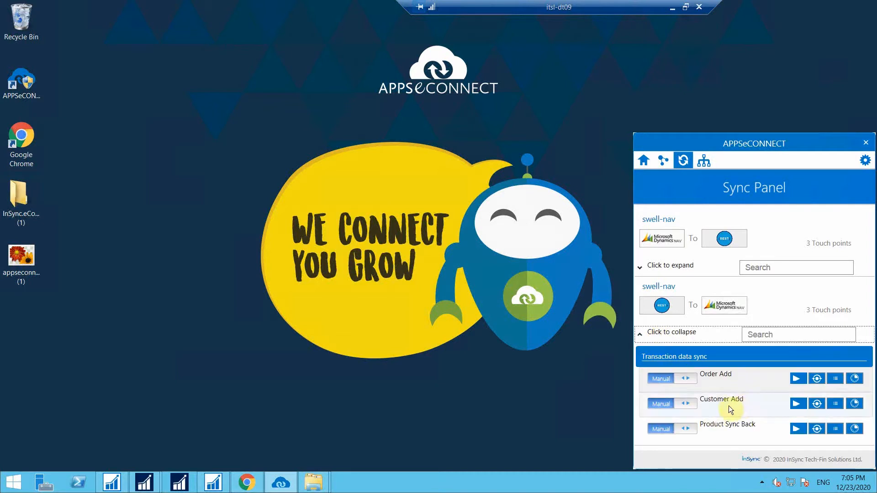
pyautogui.click(661, 270)
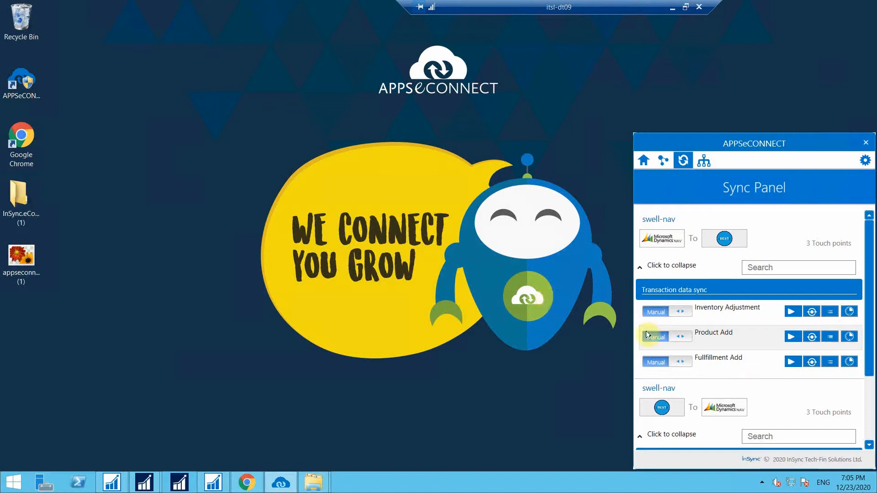
pyautogui.click(680, 314)
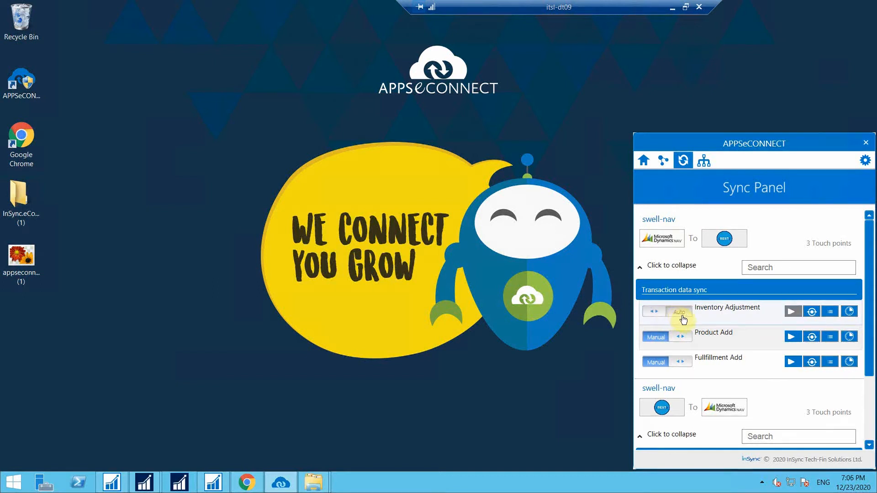
# Schedule Inventory Adjustment to repeat MINUTELY every 5 minutes, ending Never, and save.
pyautogui.click(844, 312)
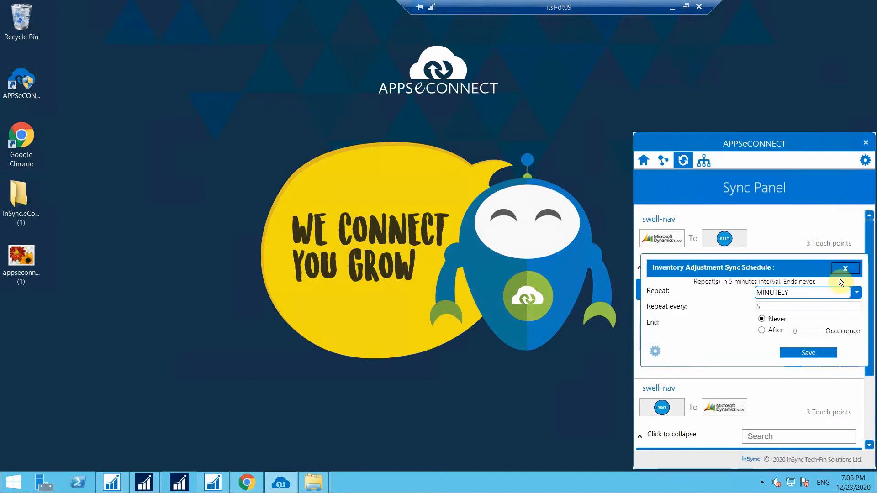
pyautogui.click(839, 293)
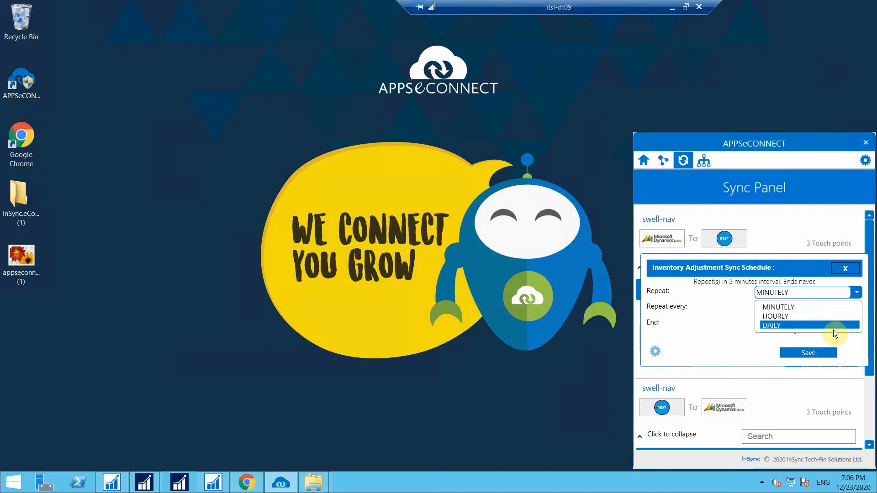
pyautogui.click(832, 309)
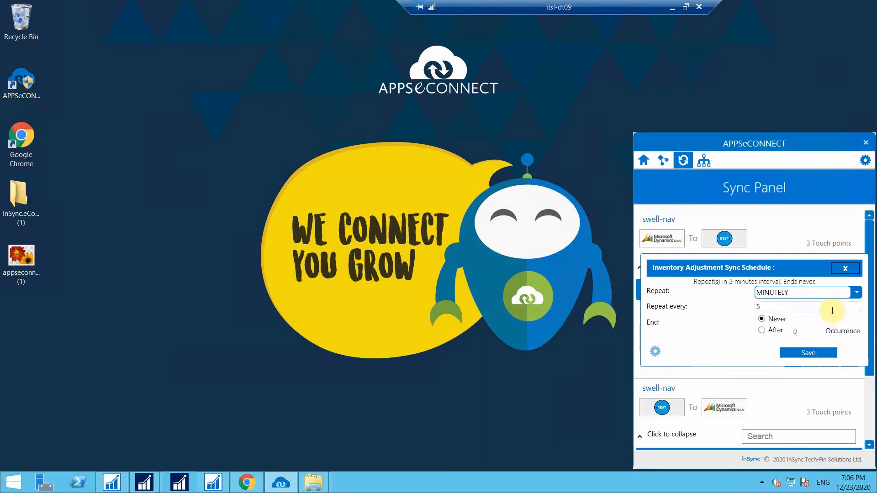
pyautogui.click(831, 352)
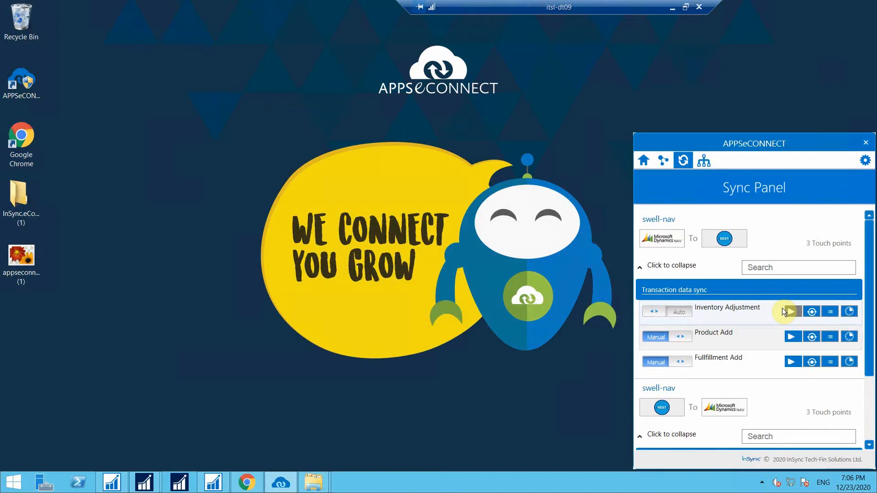
# Set Inventory Adjustment back to Manual, run it now, and review its eight successful sync transactions.
pyautogui.click(691, 312)
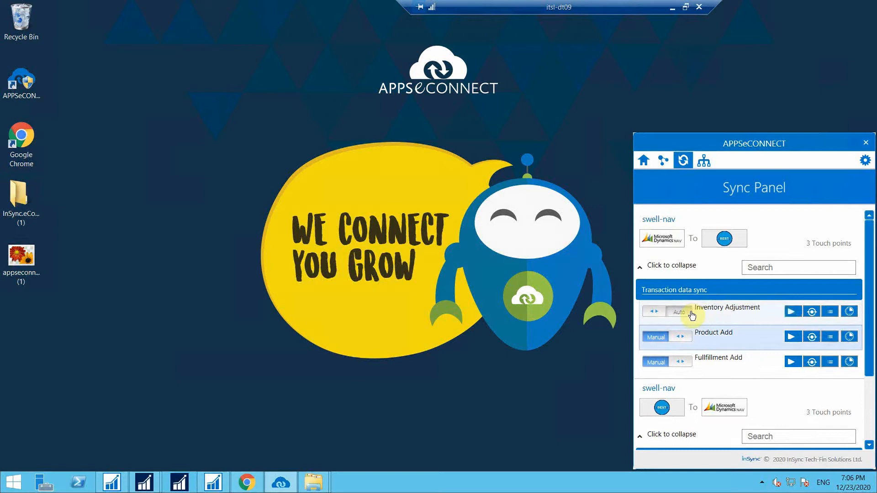
pyautogui.click(786, 312)
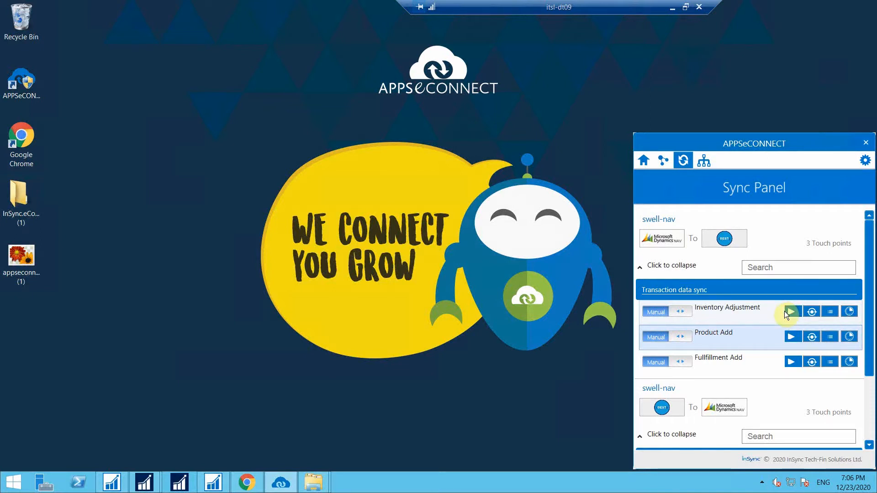
pyautogui.click(811, 313)
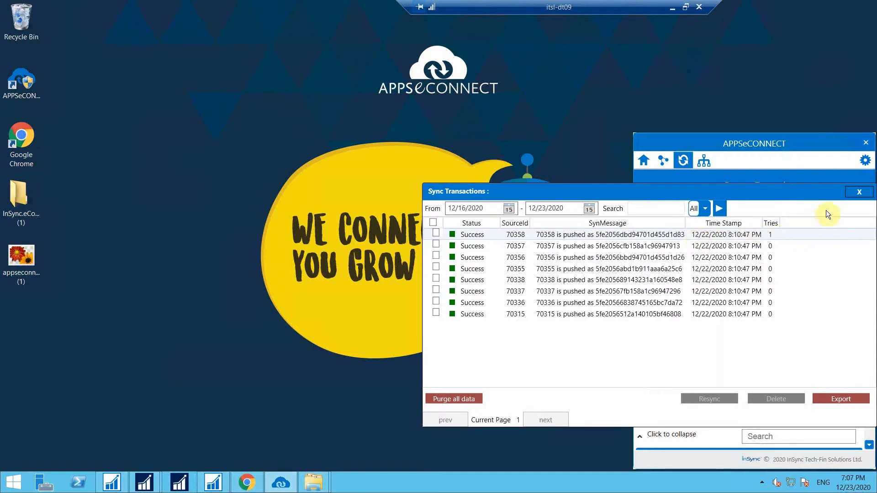
pyautogui.click(858, 192)
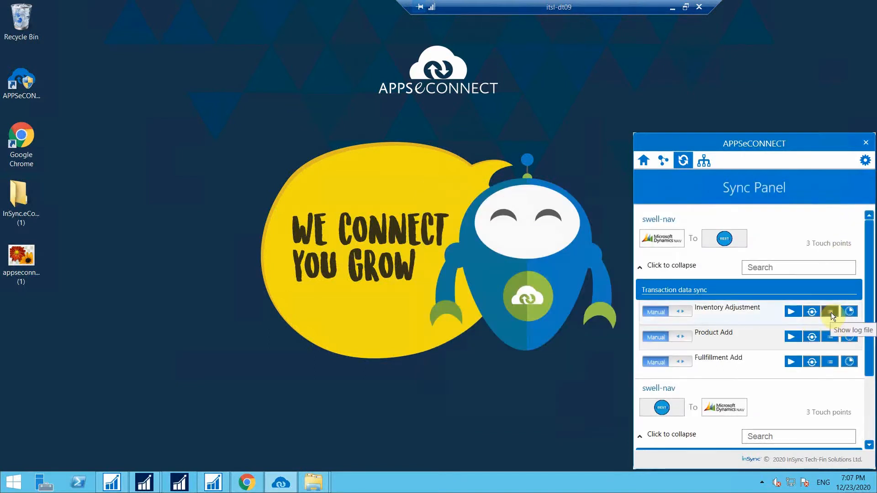
pyautogui.click(830, 336)
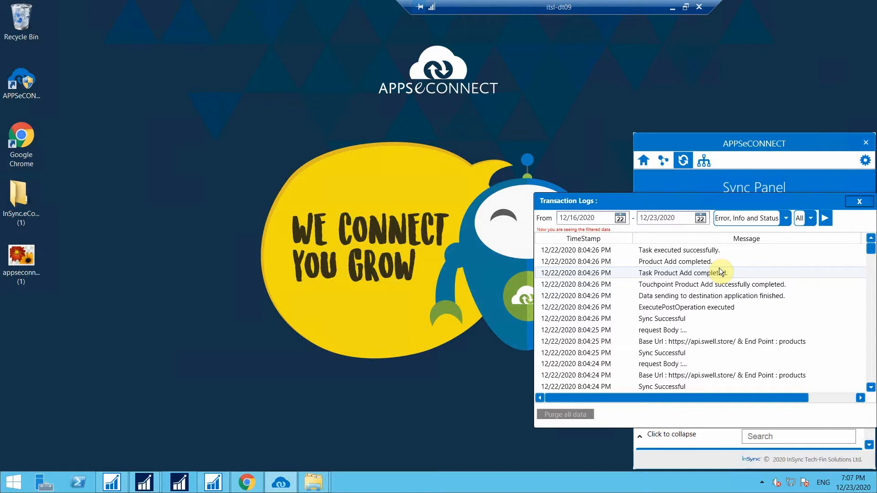
pyautogui.click(858, 203)
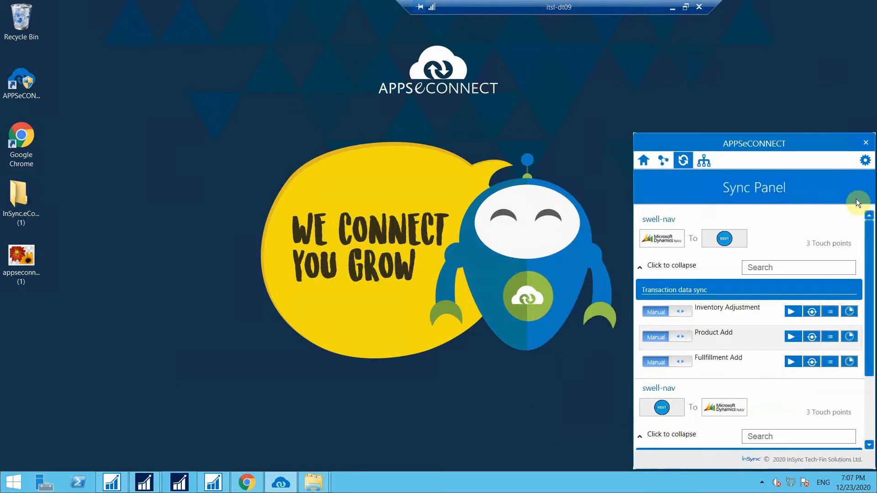
# Collapse both swell-nav rows, then start a new customer from Swell's Customers list.
pyautogui.click(667, 265)
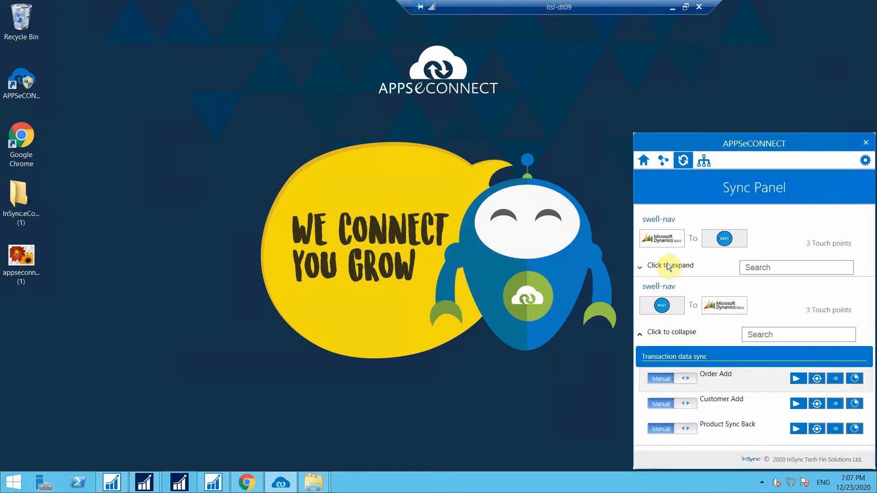
pyautogui.click(681, 336)
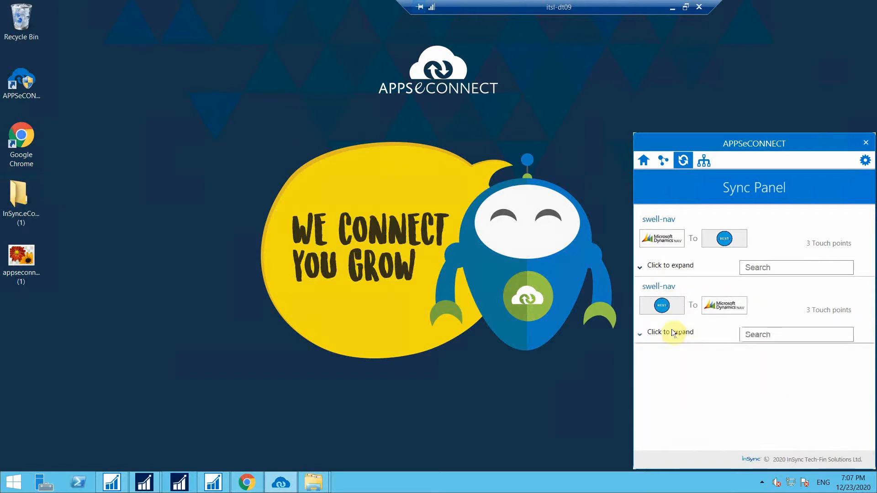
pyautogui.click(249, 483)
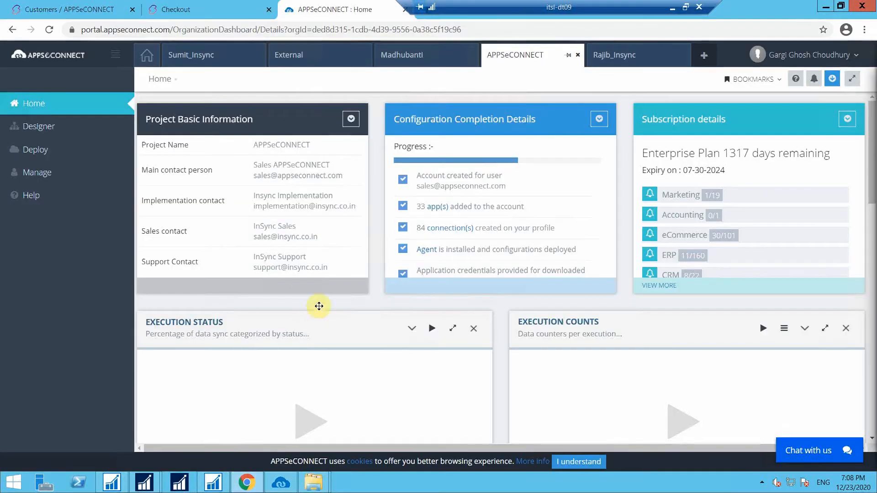
pyautogui.click(79, 6)
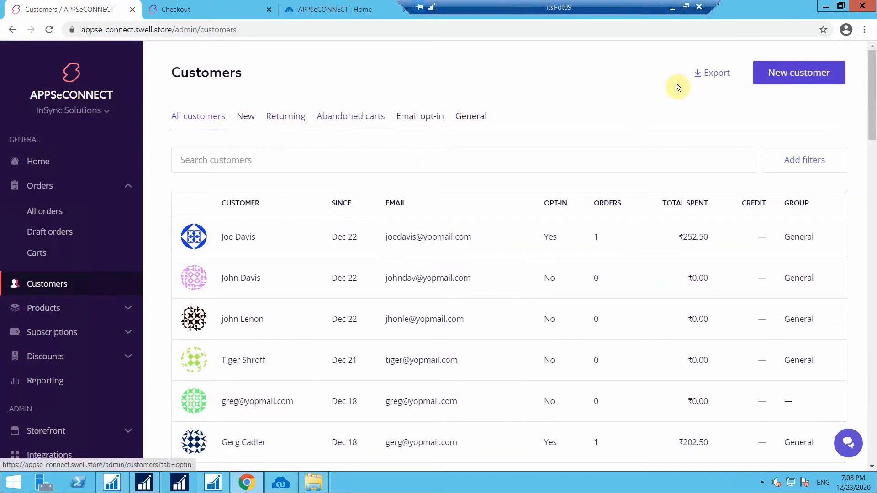
pyautogui.click(778, 86)
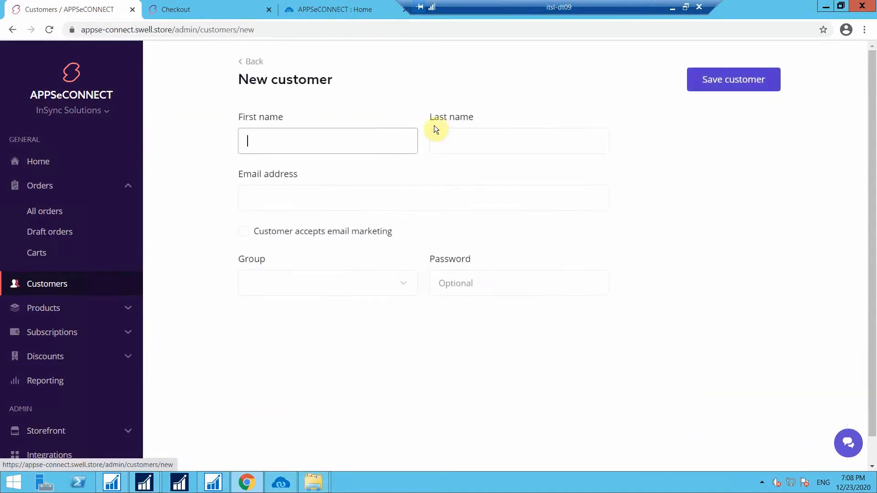
# Enter the new customer's first name, last name and e-mail address.
pyautogui.click(372, 136)
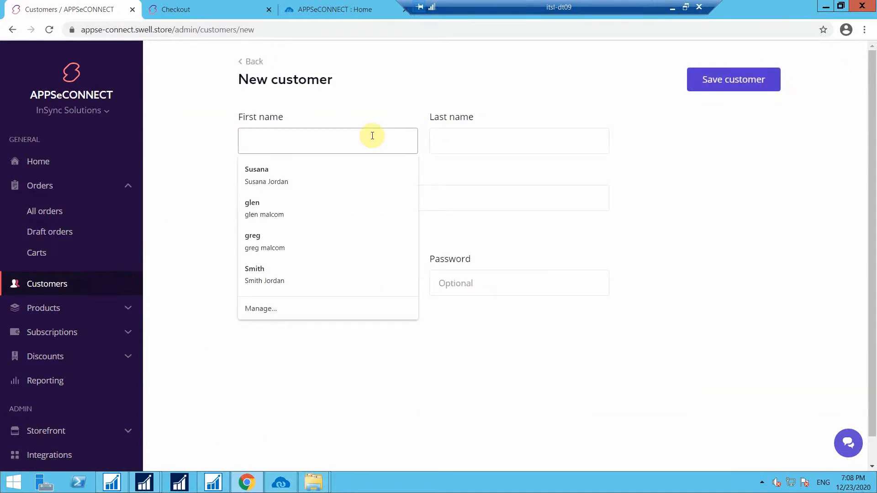
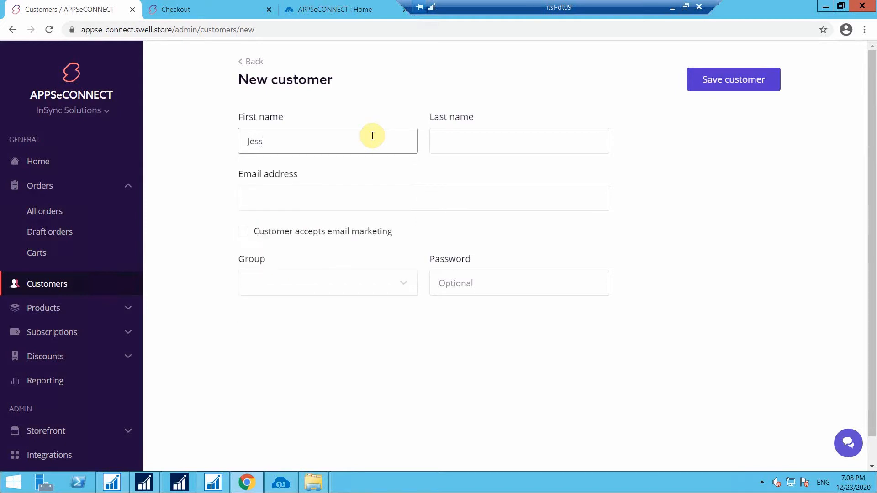
pyautogui.click(483, 149)
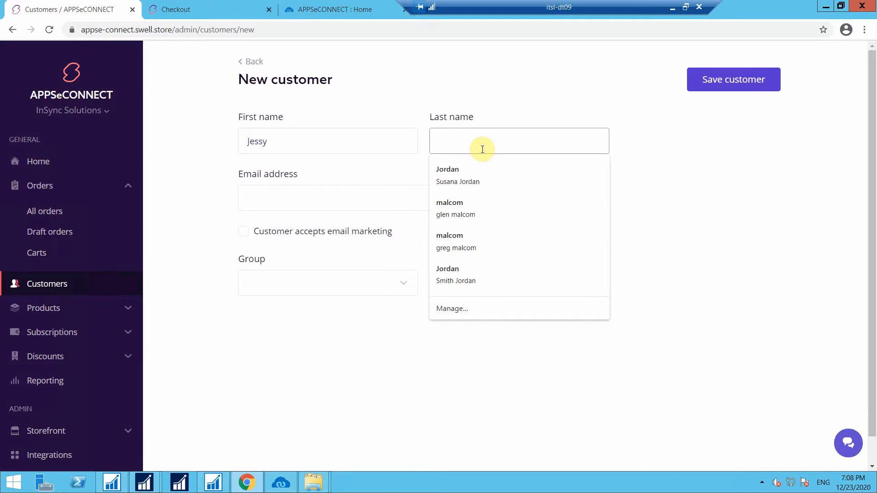
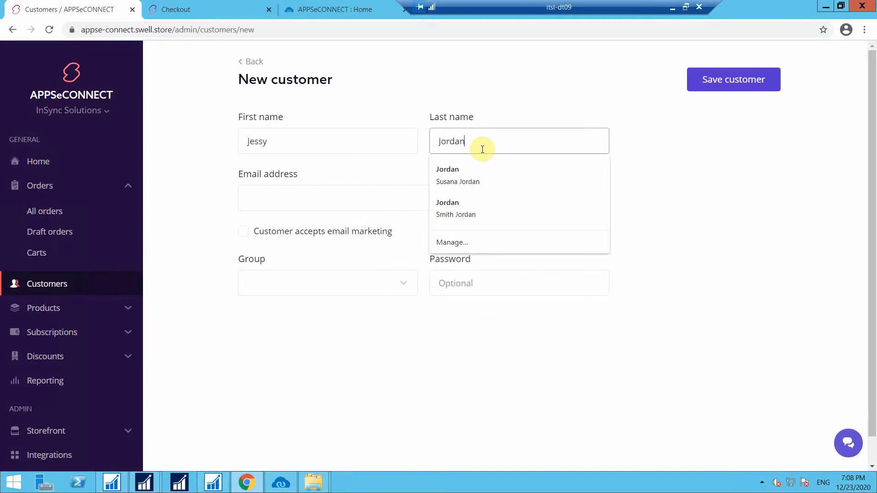
pyautogui.click(322, 194)
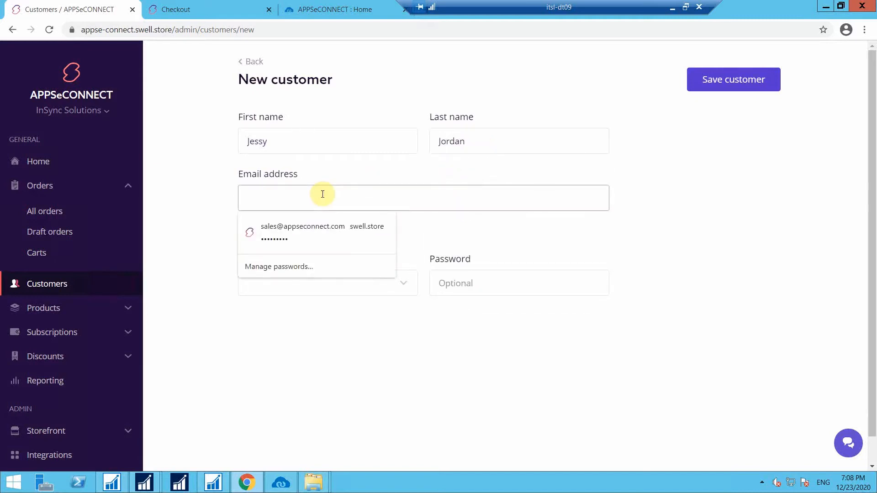
# Put the customer in the General group, set a password, and save the customer.
pyautogui.click(319, 280)
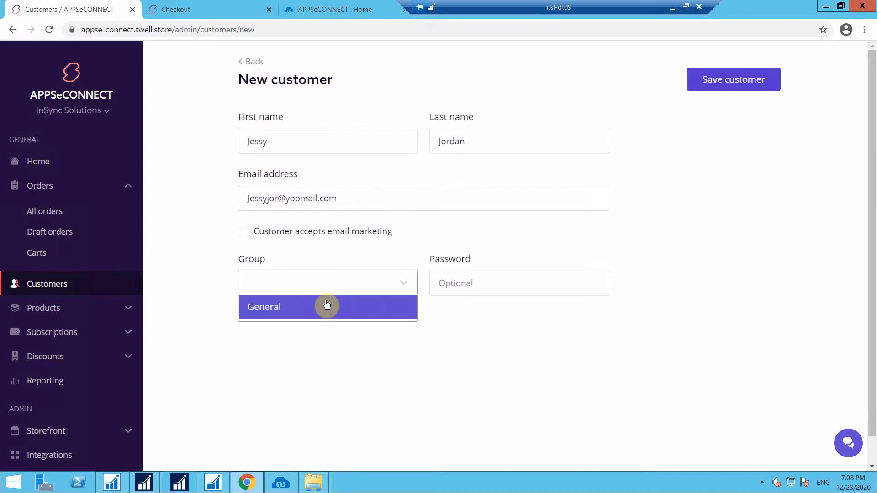
pyautogui.click(326, 305)
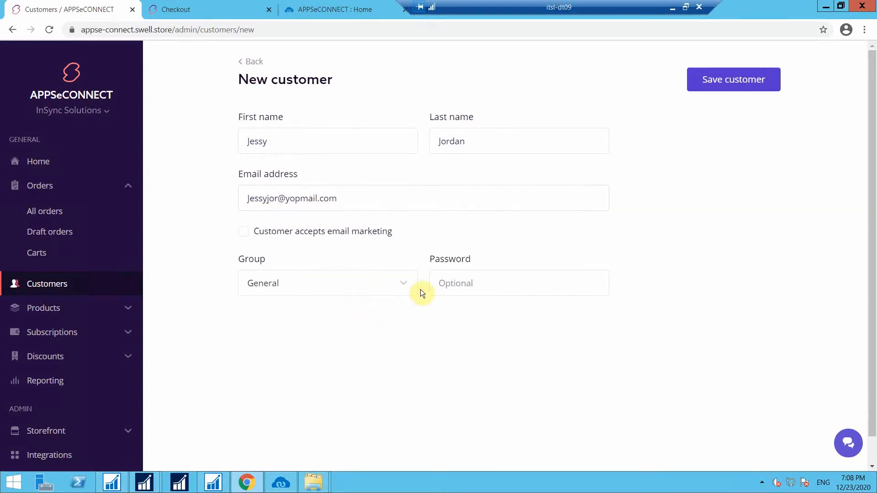
pyautogui.click(485, 283)
pyautogui.write('•••••')
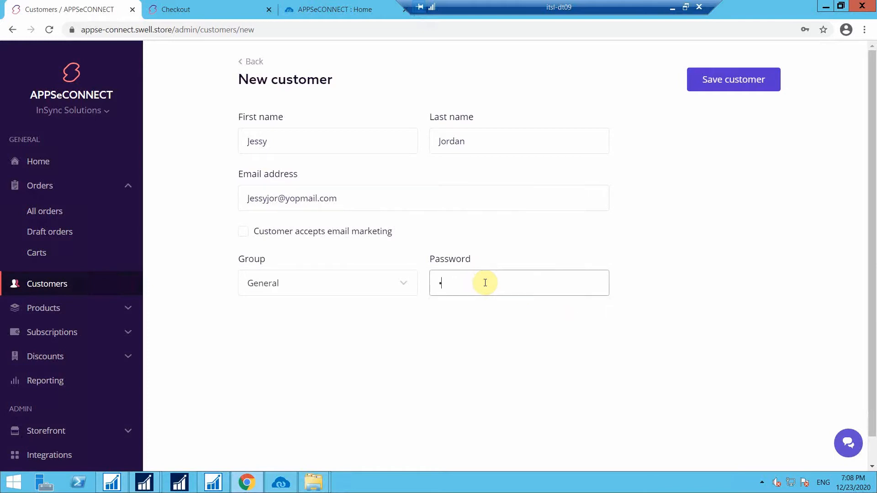
pyautogui.write('••••')
pyautogui.click(708, 91)
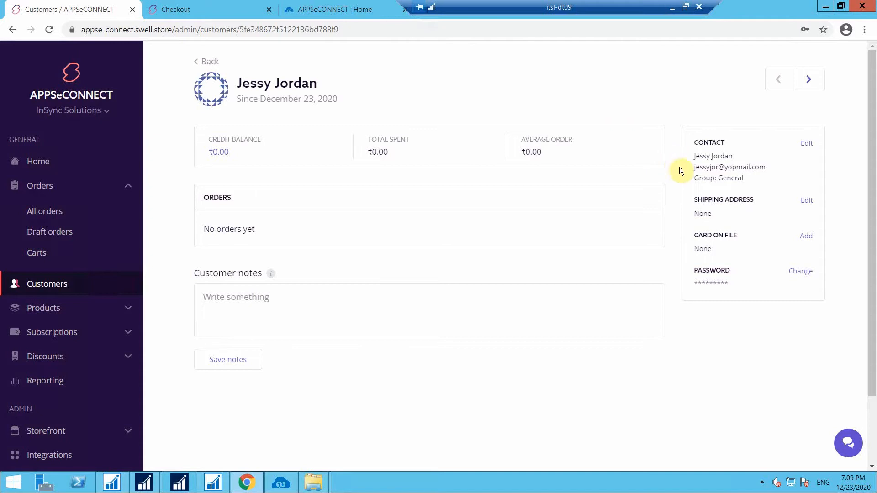
# Open the Edit shipping address form on the saved customer's page.
pyautogui.click(804, 200)
# Enter the customer's first and last name and autofill the saved Insync company address.
pyautogui.click(406, 146)
pyautogui.click(398, 143)
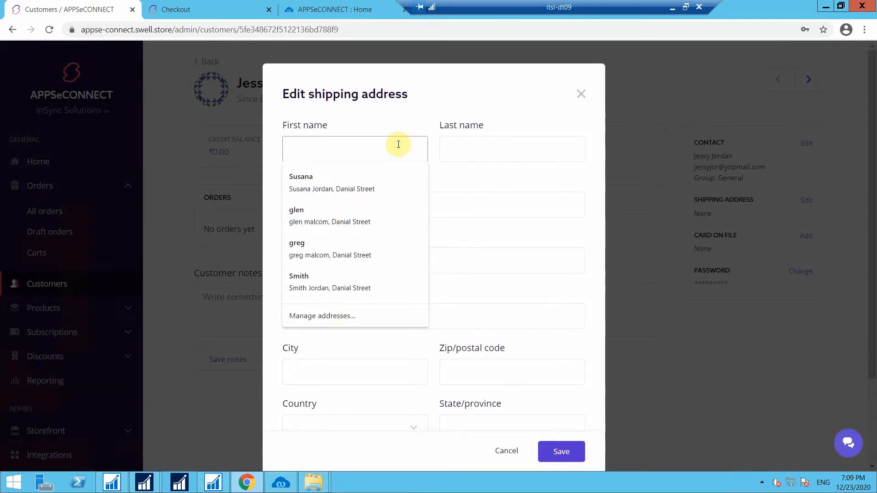
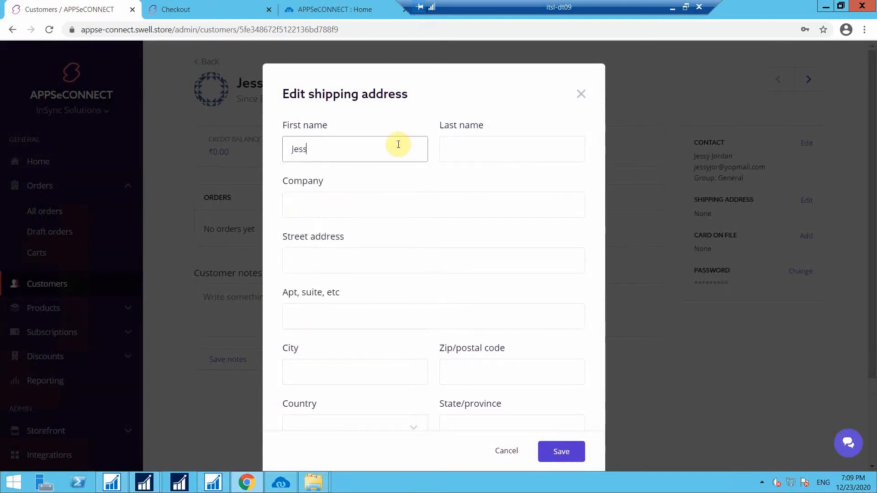
pyautogui.click(481, 148)
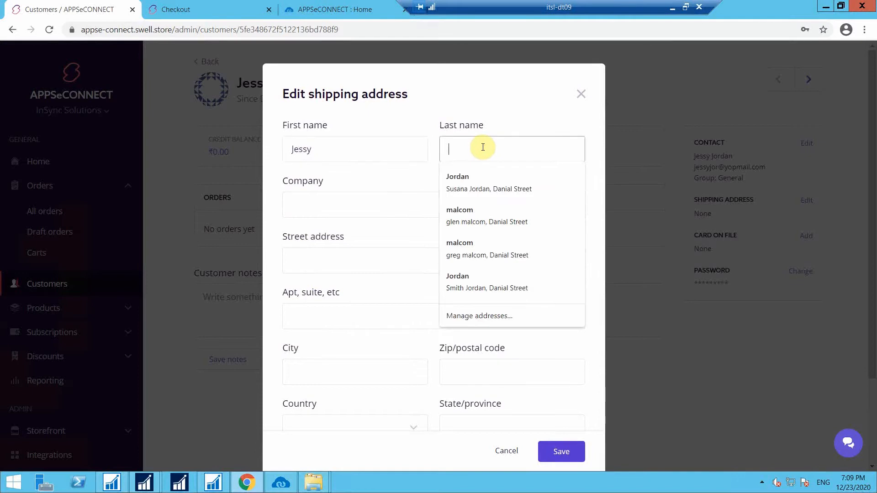
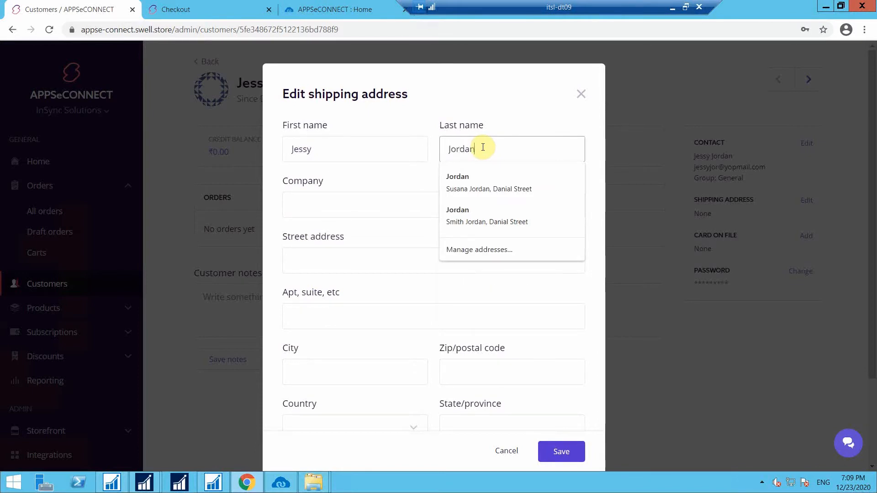
pyautogui.click(361, 204)
pyautogui.click(357, 230)
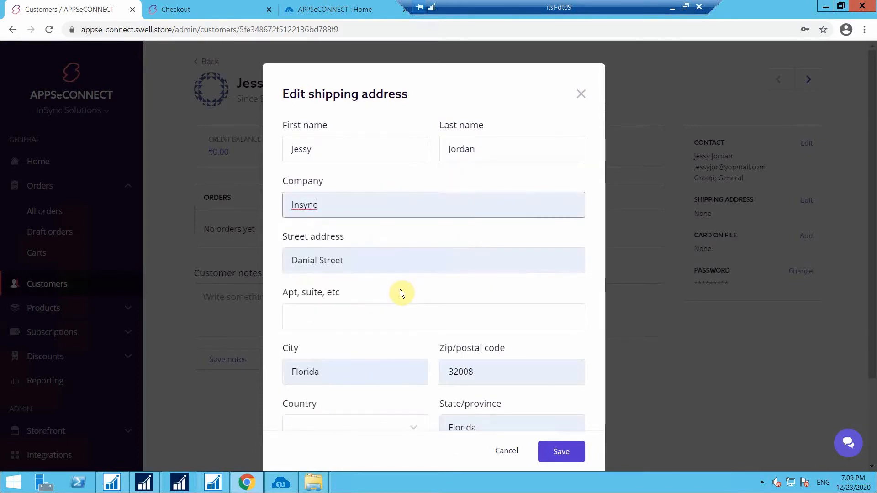
# Set country to United States and state to Florida, then save the shipping address.
pyautogui.scroll(-3, 399, 290)
pyautogui.click(398, 317)
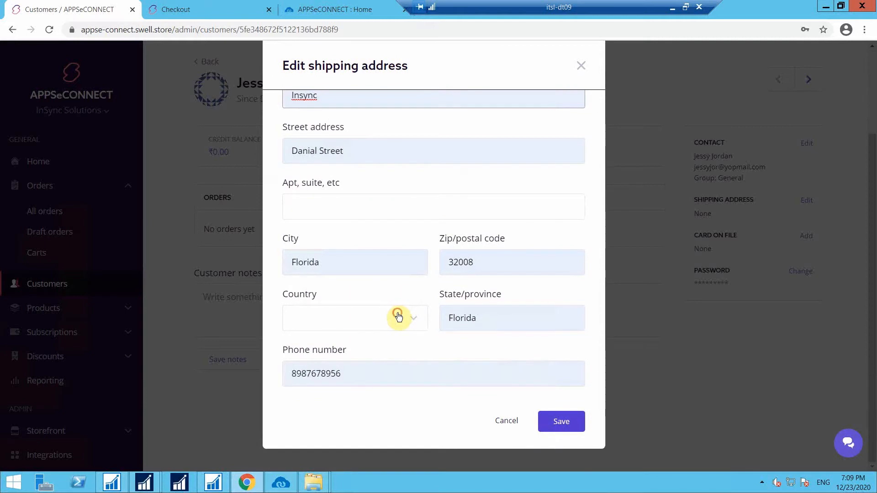
pyautogui.click(397, 340)
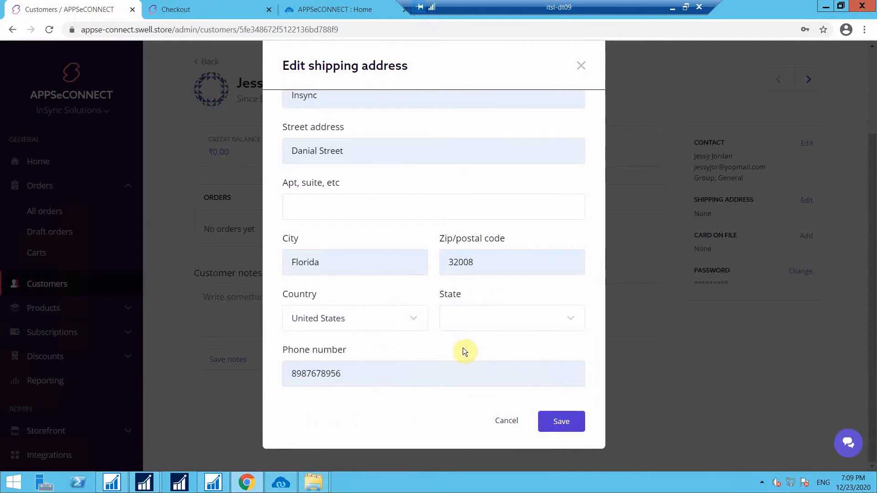
pyautogui.click(482, 329)
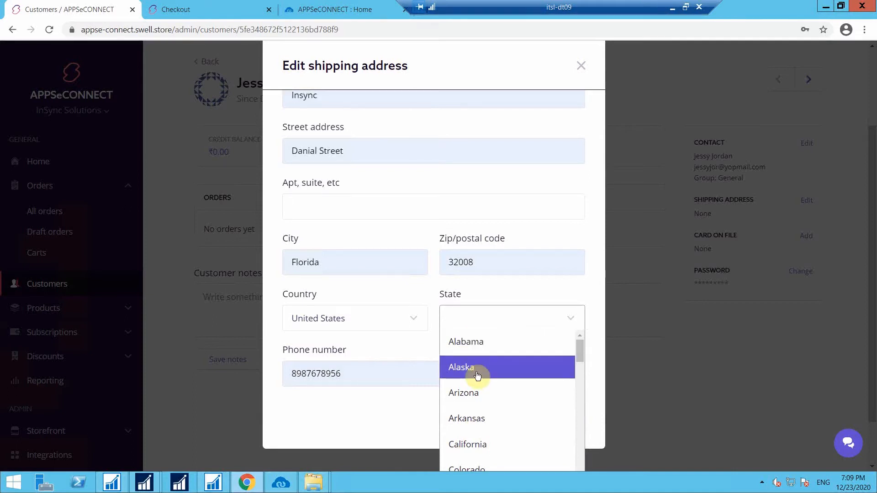
pyautogui.write('Florida')
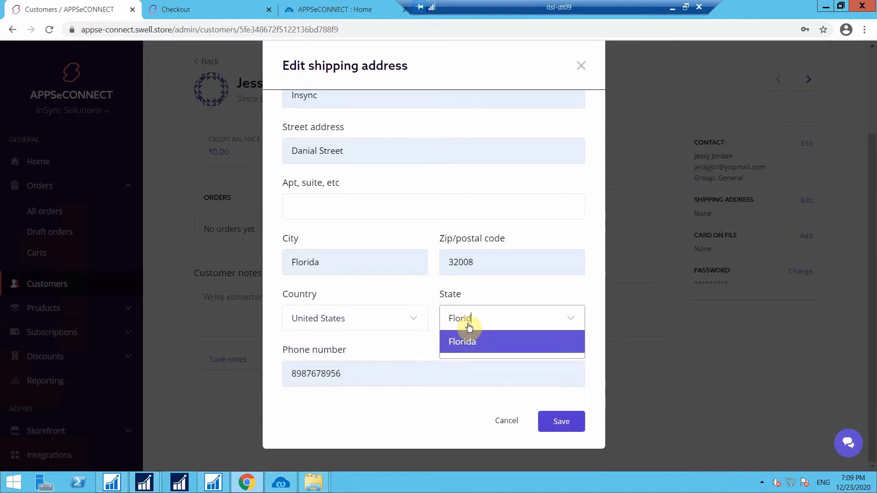
pyautogui.click(465, 340)
pyautogui.click(548, 431)
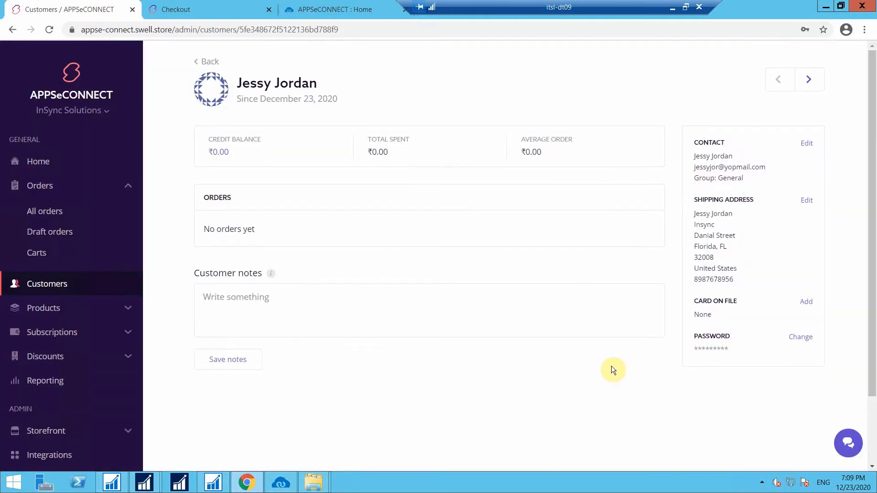
# Run Customer Add in the swell-nav section and confirm the customer pushed successfully to NAV.
pyautogui.click(284, 477)
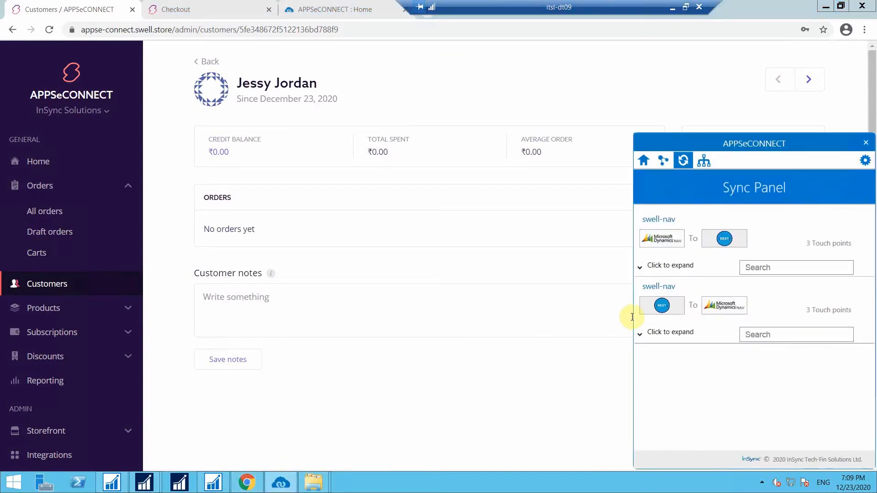
pyautogui.click(684, 330)
pyautogui.click(796, 404)
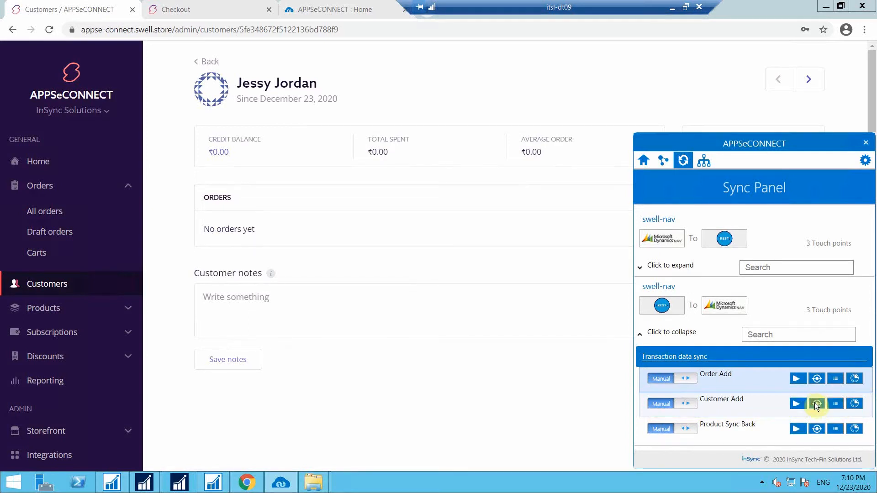
pyautogui.click(817, 404)
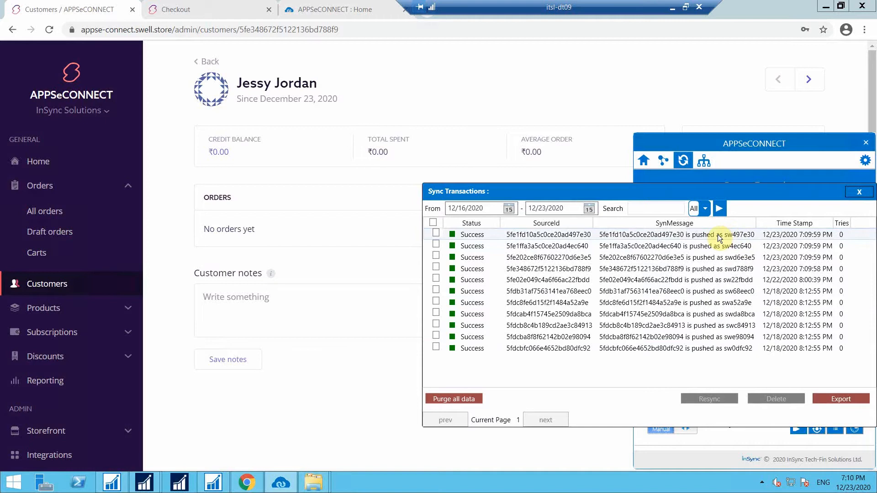
pyautogui.click(857, 191)
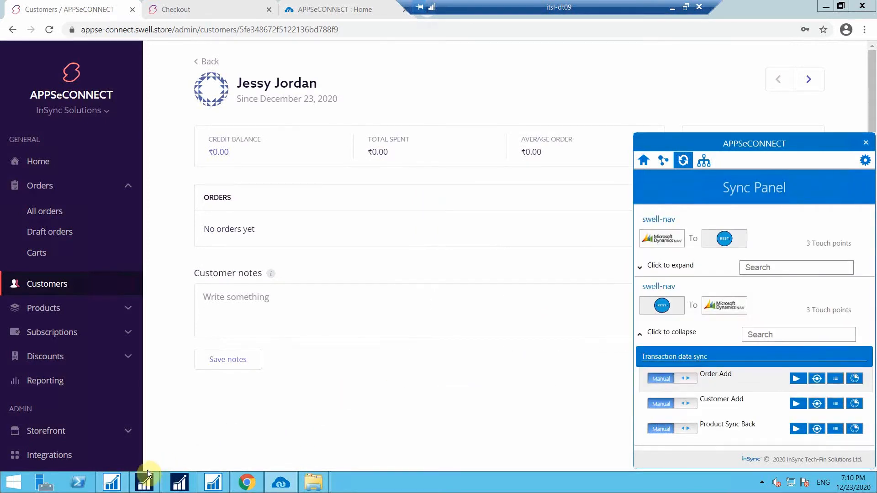
# In NAV's Customers list, filter by the customer's name and open the synced customer's card.
pyautogui.moveTo(145, 479)
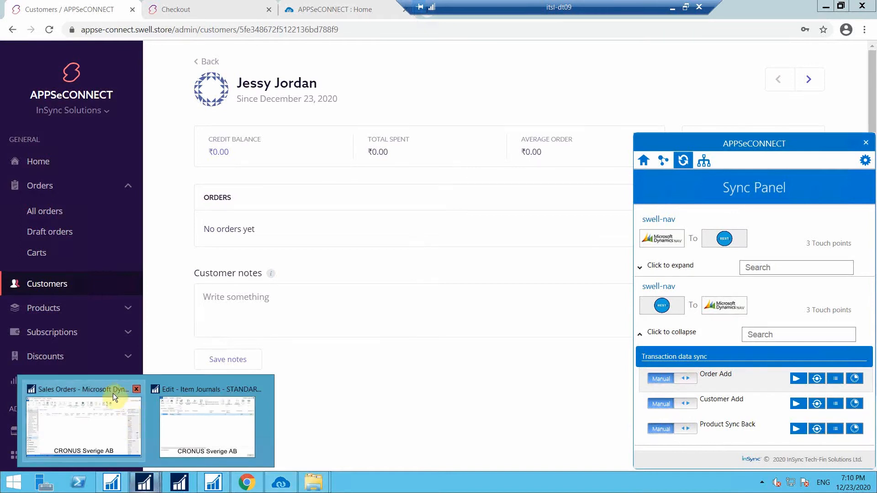
pyautogui.click(113, 408)
pyautogui.click(51, 310)
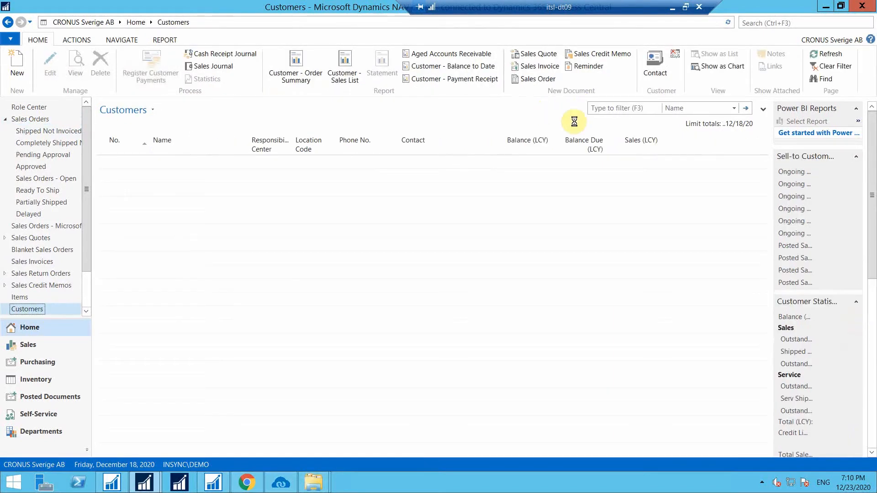
pyautogui.click(628, 110)
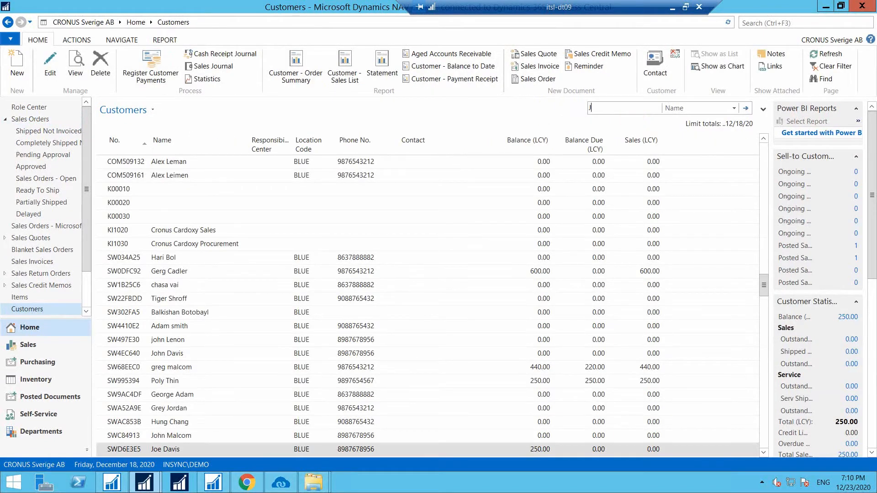
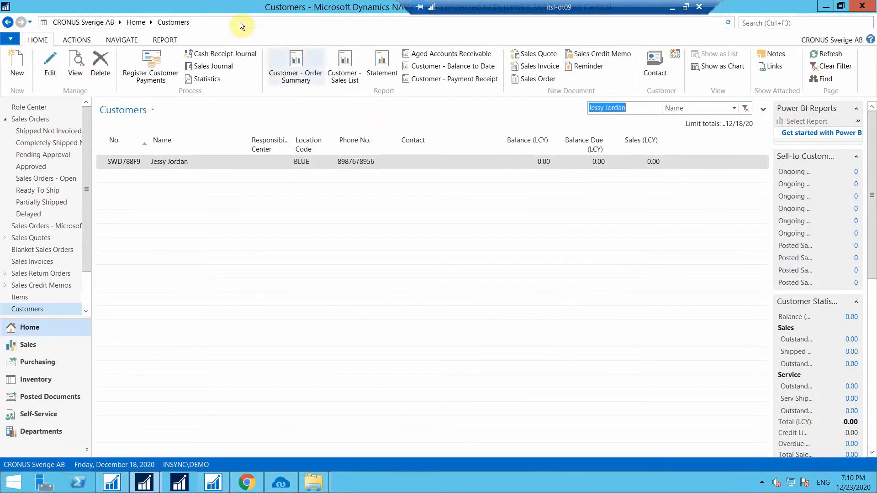
pyautogui.click(177, 162)
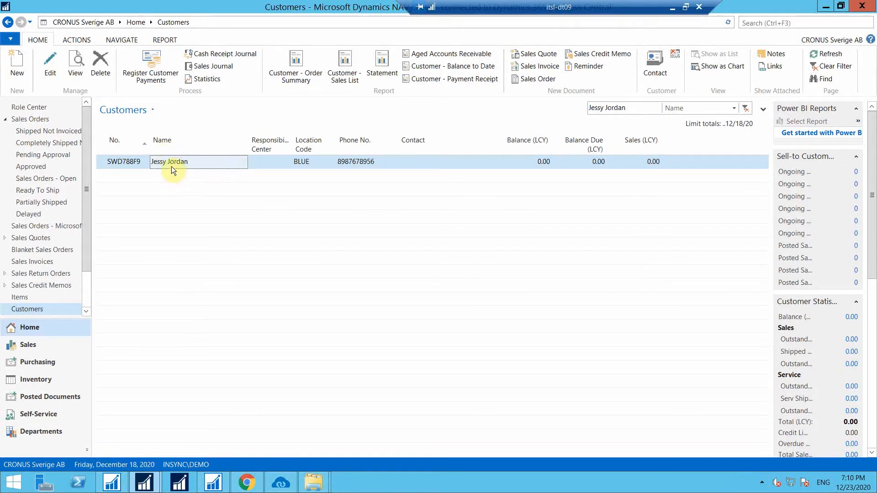
pyautogui.hotkey('ctrl', 'n')
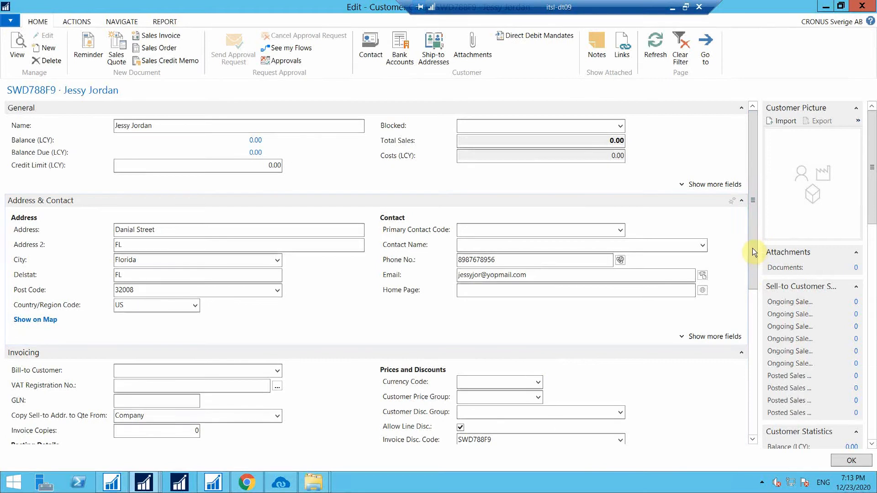
# Check the WebCustomerId in the AEC Application Customer List, then close the card with OK.
pyautogui.scroll(-5, 744, 431)
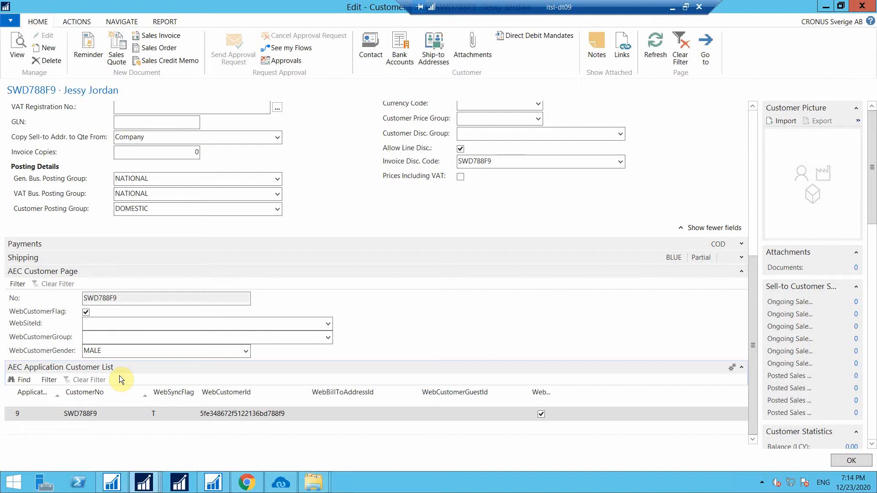
pyautogui.click(292, 414)
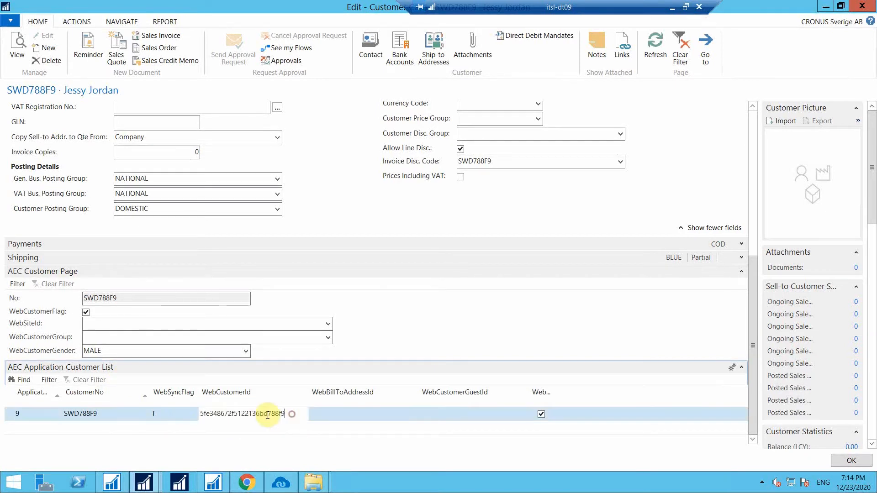
pyautogui.moveTo(292, 414); pyautogui.dragTo(223, 413)
pyautogui.click(195, 412)
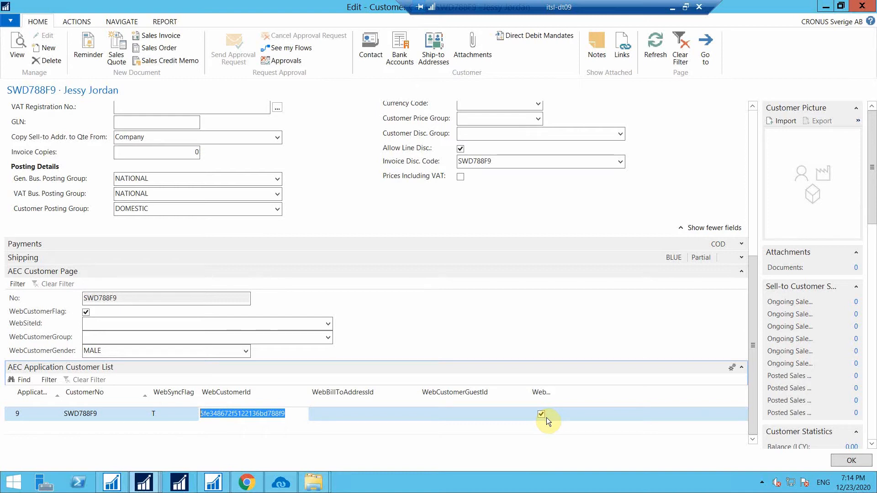
pyautogui.click(851, 461)
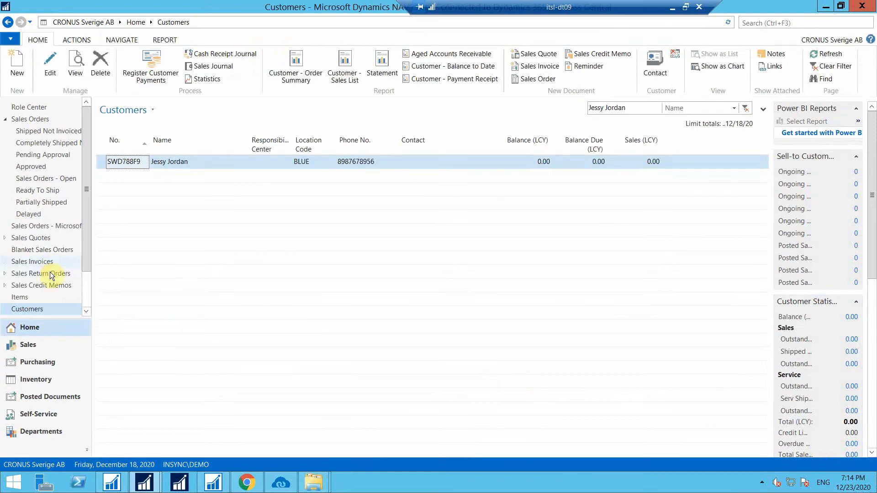
# Create NAV item 70359 from the default template, described 'gucci' with unit price 200.00.
pyautogui.click(51, 298)
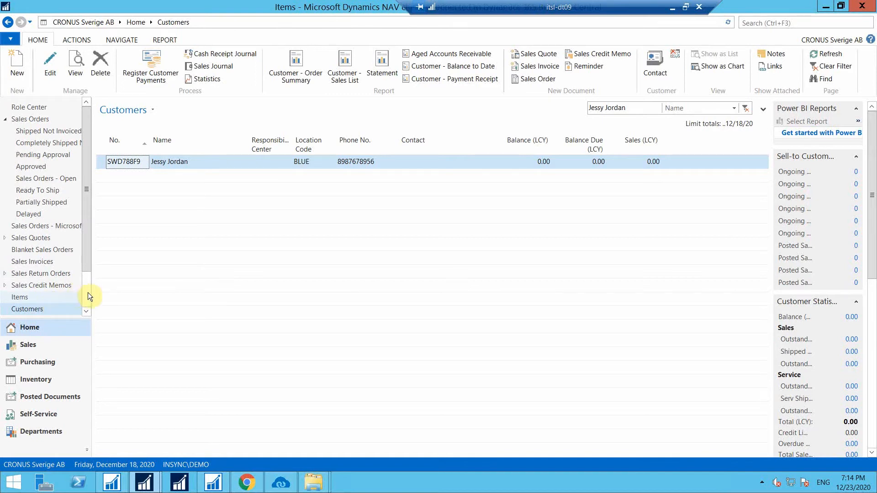
pyautogui.click(11, 75)
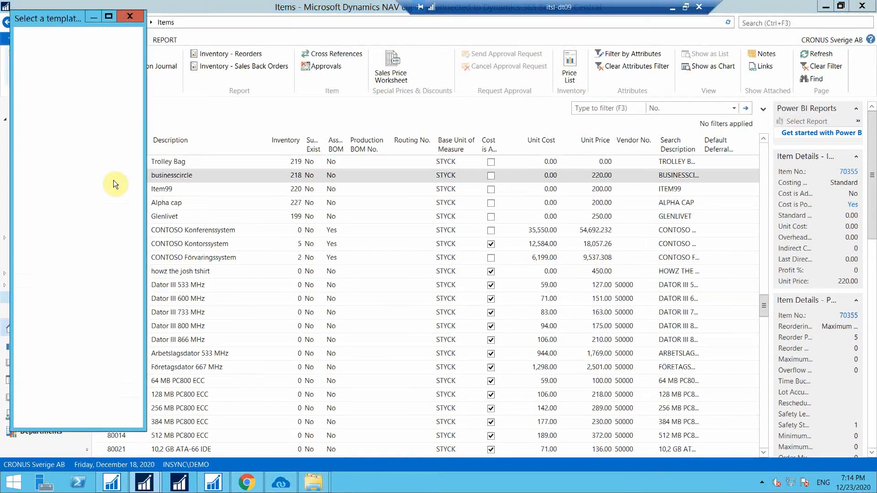
pyautogui.click(81, 410)
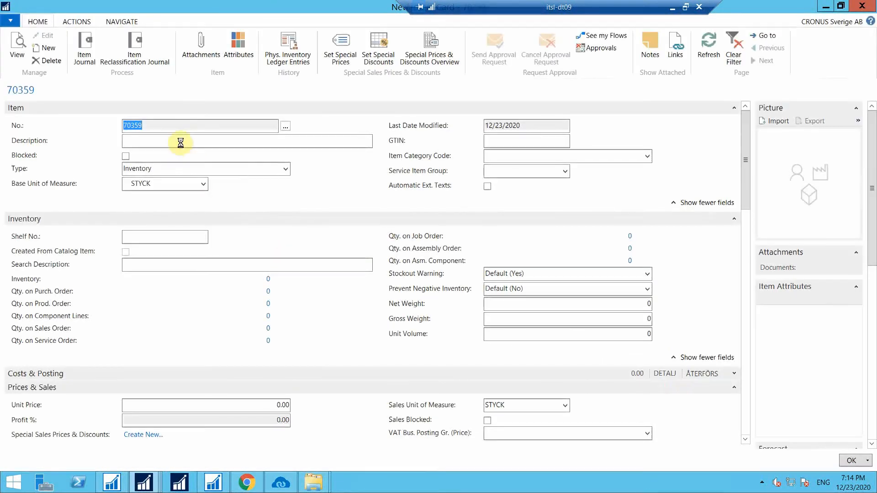
pyautogui.click(181, 142)
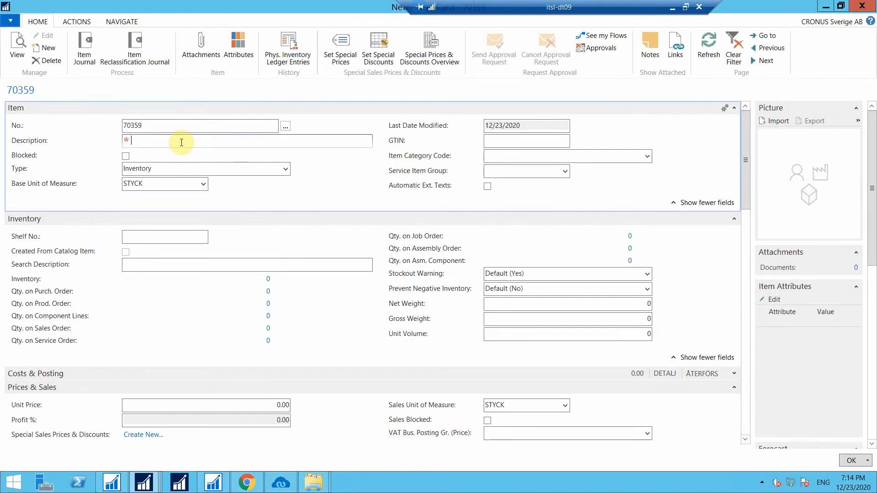
pyautogui.write('gucci')
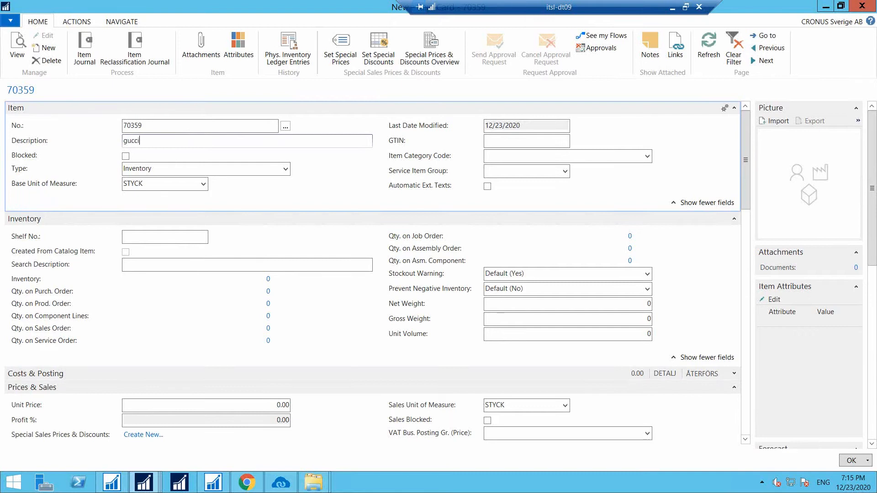
pyautogui.moveTo(746, 174); pyautogui.dragTo(736, 265)
pyautogui.click(742, 178)
pyautogui.moveTo(740, 186); pyautogui.dragTo(738, 198)
pyautogui.click(270, 357)
pyautogui.write('200')
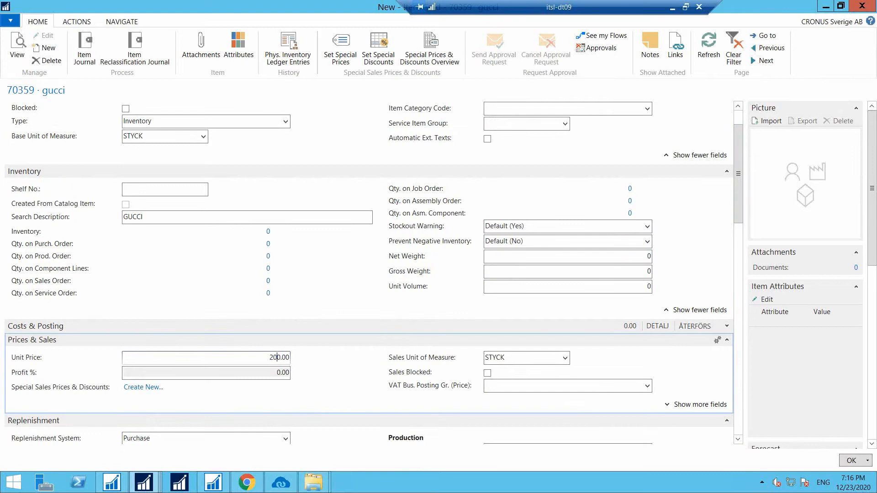
pyautogui.moveTo(743, 236); pyautogui.dragTo(744, 264)
pyautogui.moveTo(739, 249); pyautogui.dragTo(738, 339)
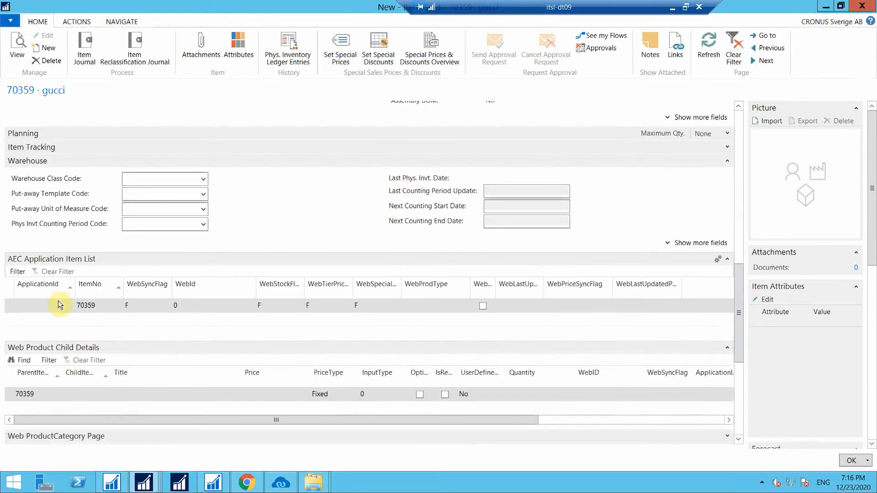
# Assign the gucci item ApplicationId 6 with Web sync ticked, then close its card with OK.
pyautogui.click(60, 305)
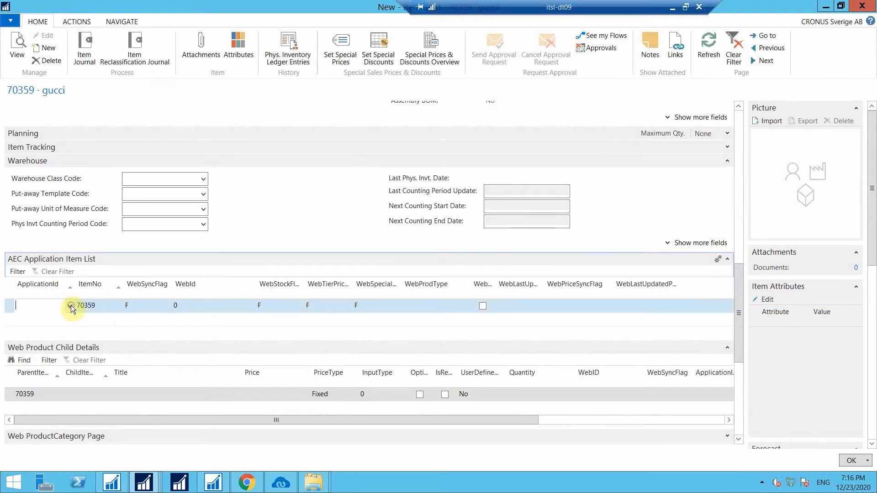
pyautogui.click(70, 306)
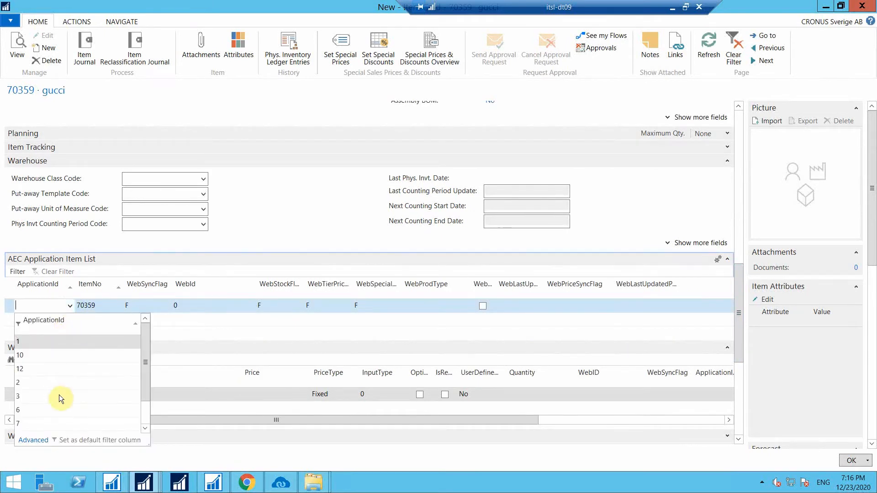
pyautogui.click(106, 411)
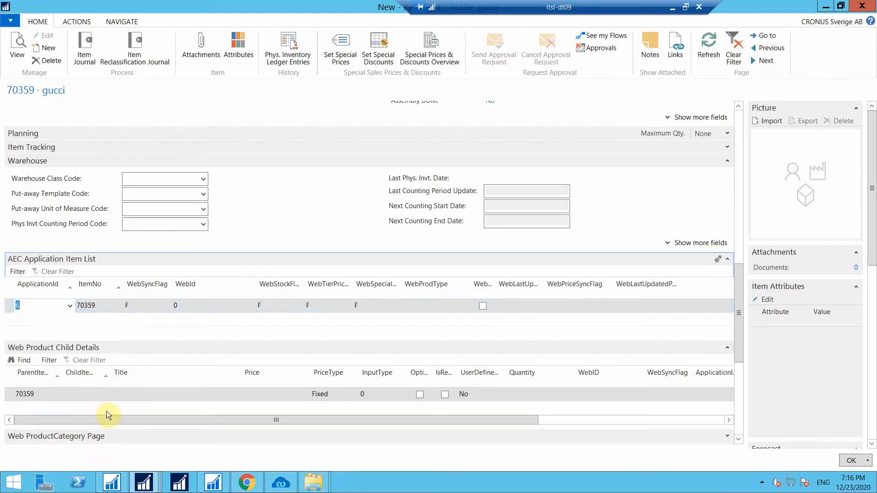
pyautogui.click(483, 306)
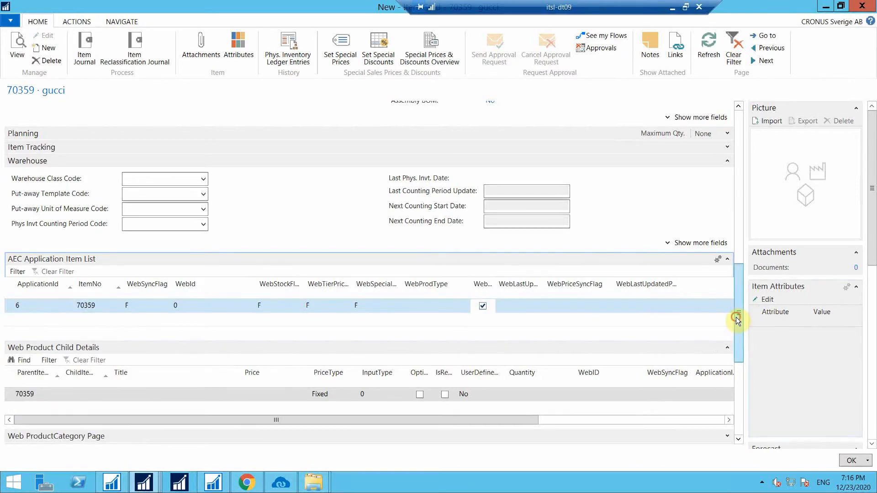
pyautogui.moveTo(738, 317); pyautogui.dragTo(742, 359)
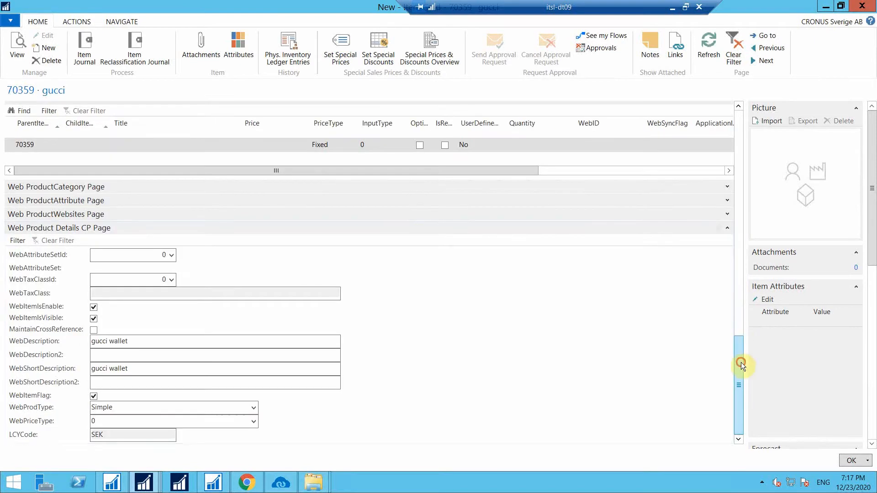
pyautogui.moveTo(741, 363); pyautogui.dragTo(732, 114)
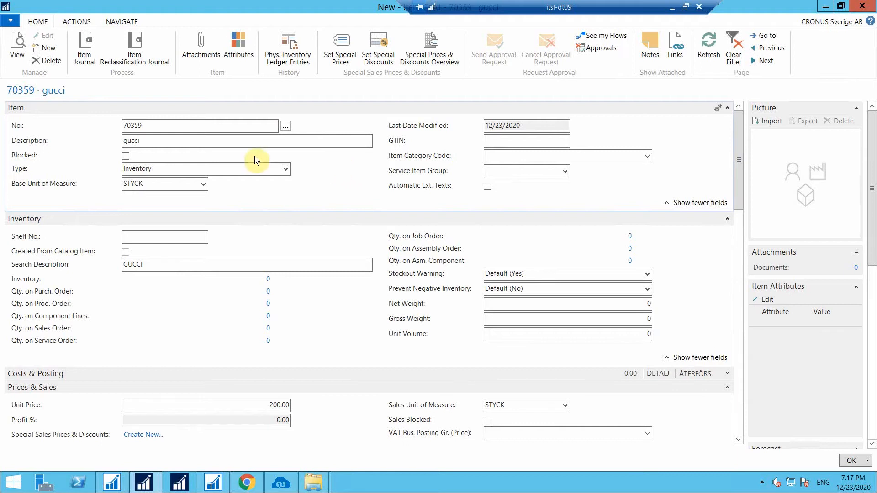
pyautogui.moveTo(741, 160); pyautogui.dragTo(749, 392)
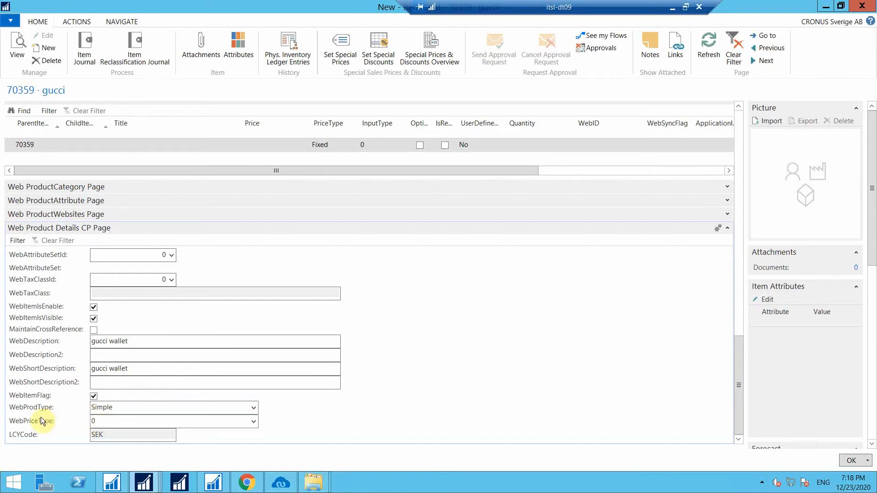
pyautogui.click(852, 460)
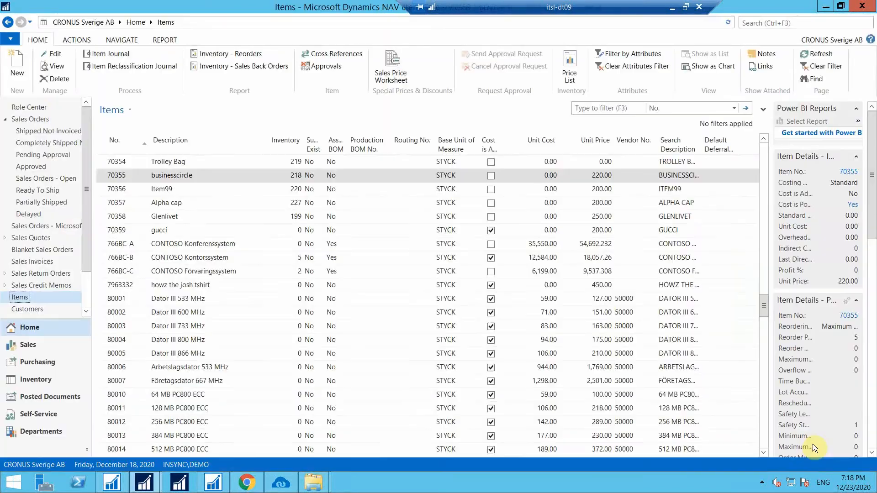
# Run the NAV-to-Swell Product Add sync, then return to the Swell admin in Chrome.
pyautogui.click(295, 488)
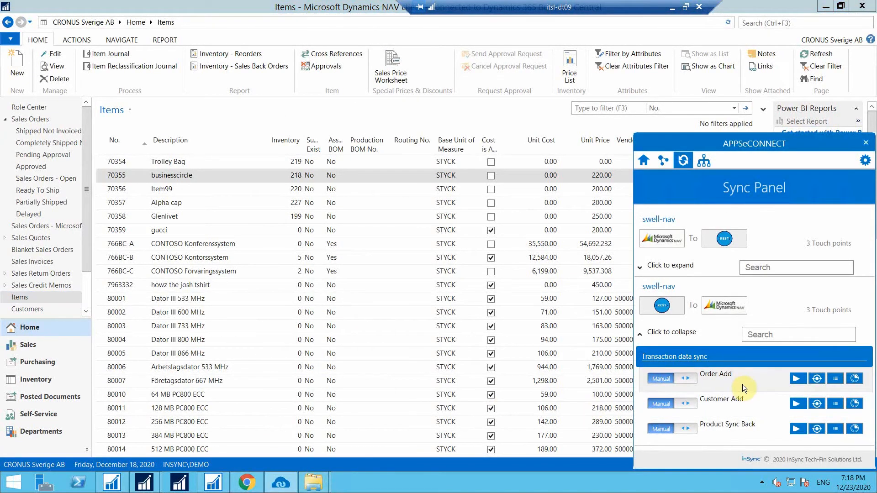
pyautogui.click(679, 337)
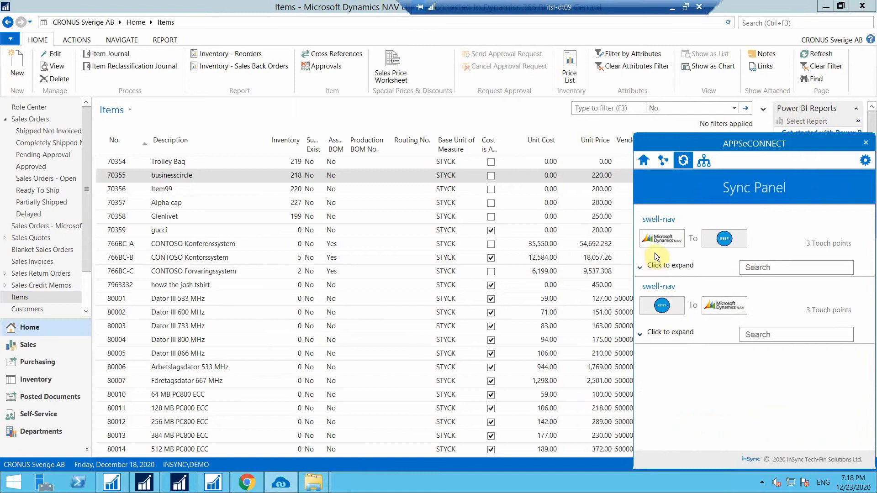
pyautogui.click(663, 273)
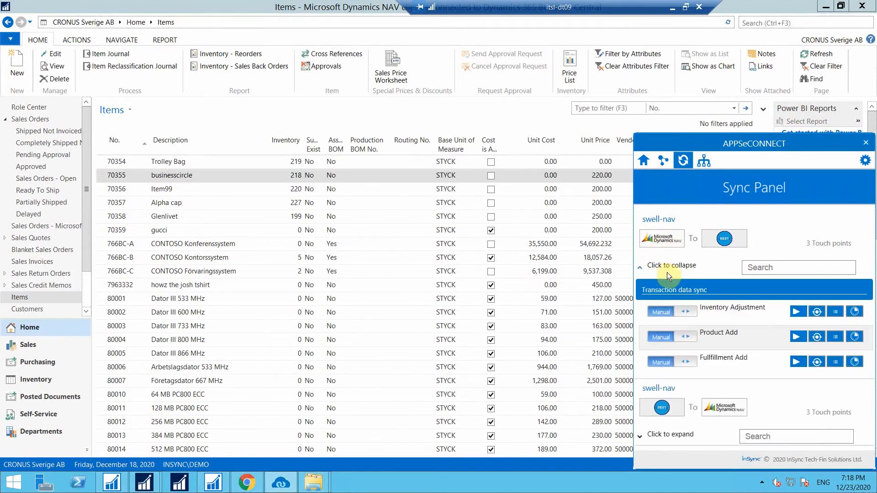
pyautogui.click(797, 337)
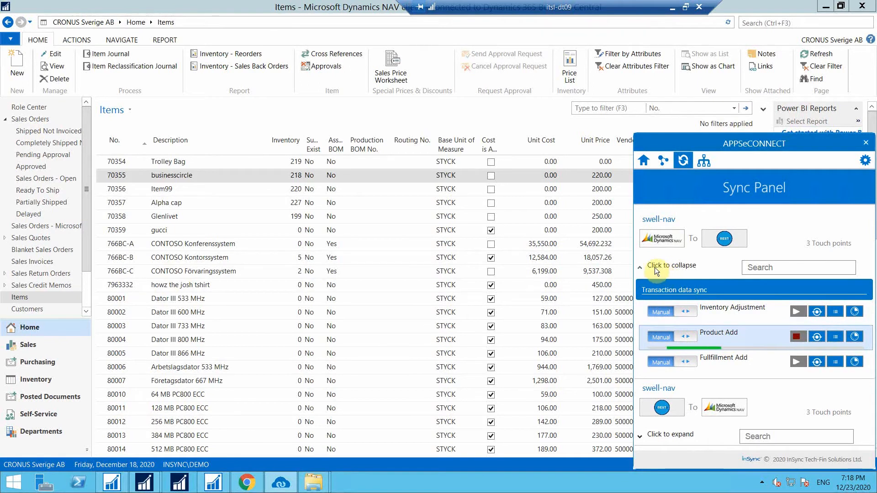
pyautogui.click(239, 479)
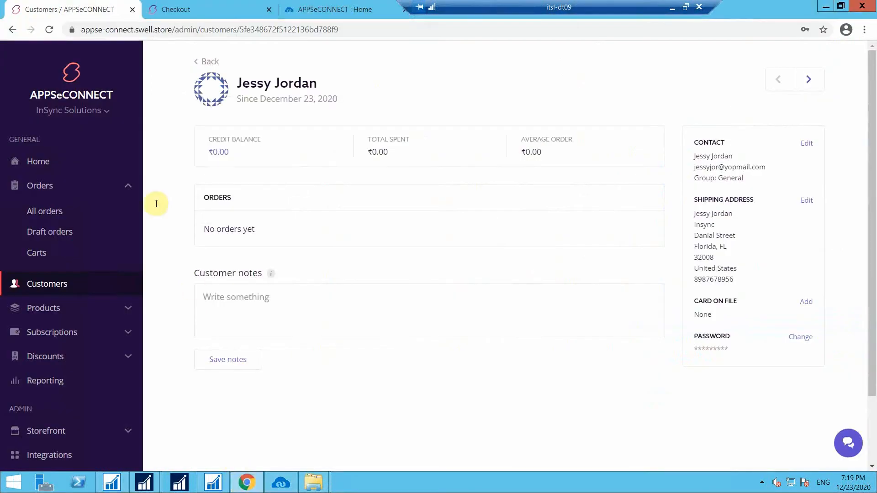
# Find 'gucci' (SKU 70359) in Swell products and review its 200.00 price and description.
pyautogui.click(63, 318)
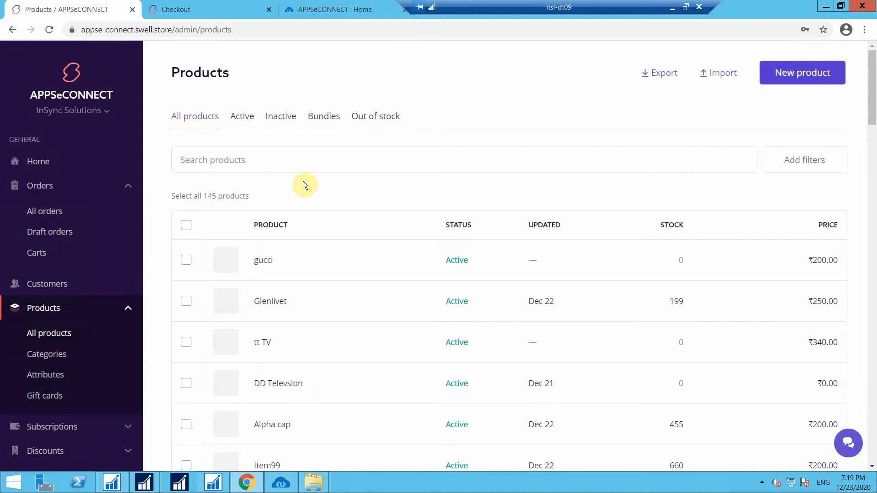
pyautogui.click(295, 157)
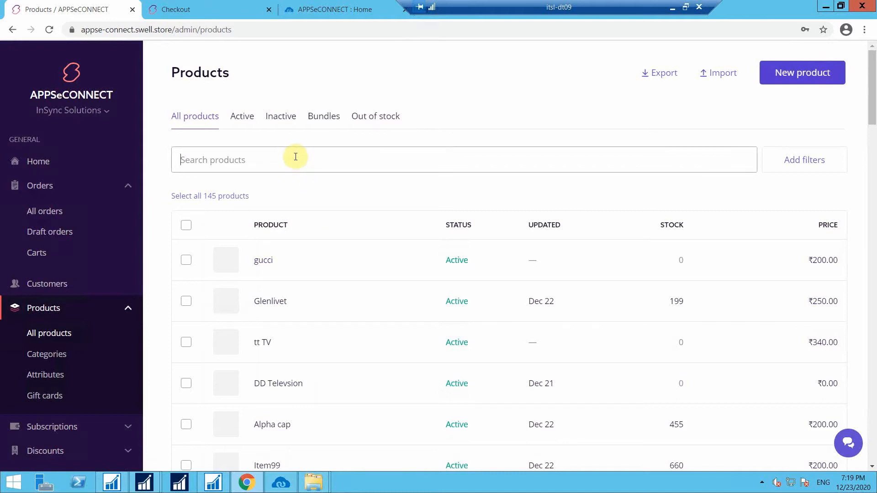
pyautogui.write('gucci')
pyautogui.hotkey('ctrl', 'a')
pyautogui.click(260, 242)
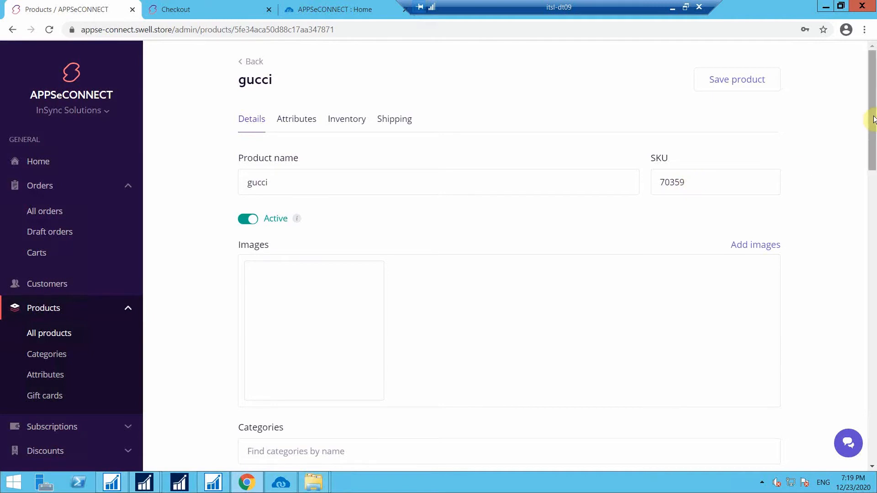
pyautogui.moveTo(873, 149); pyautogui.dragTo(873, 222)
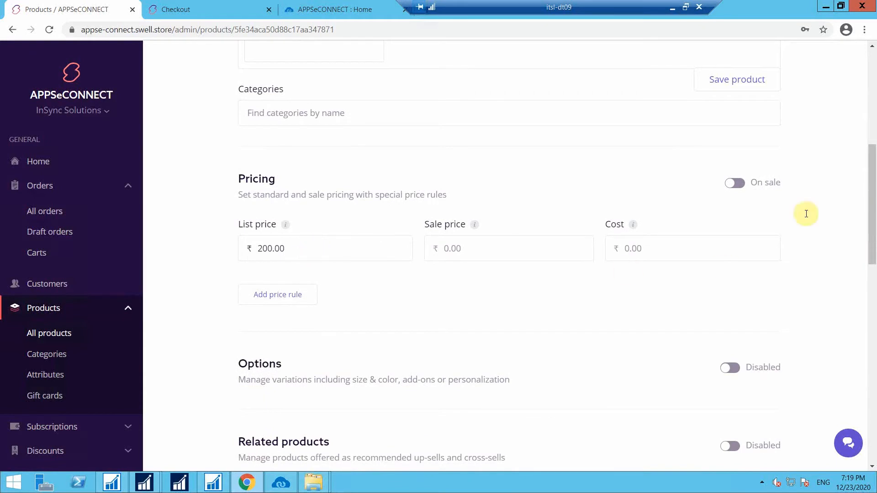
pyautogui.moveTo(872, 224); pyautogui.dragTo(868, 307)
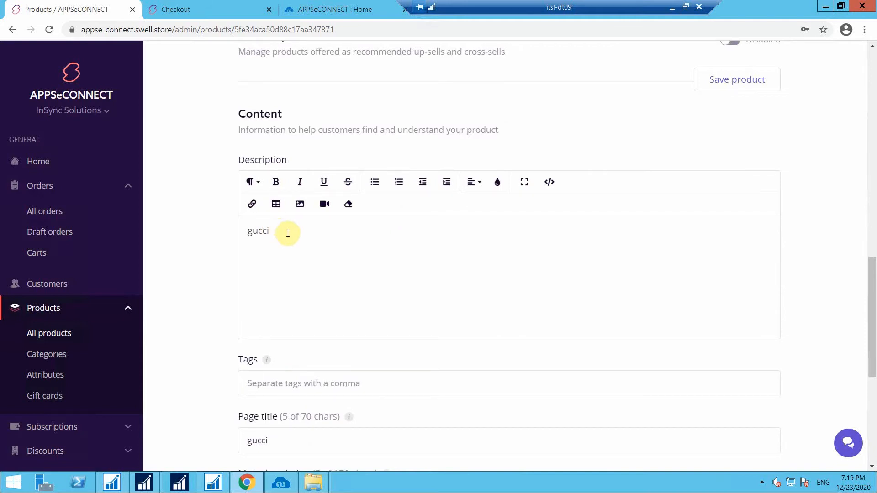
pyautogui.moveTo(873, 321); pyautogui.dragTo(856, 75)
pyautogui.scroll(-4, 872, 335)
pyautogui.scroll(3, 869, 320)
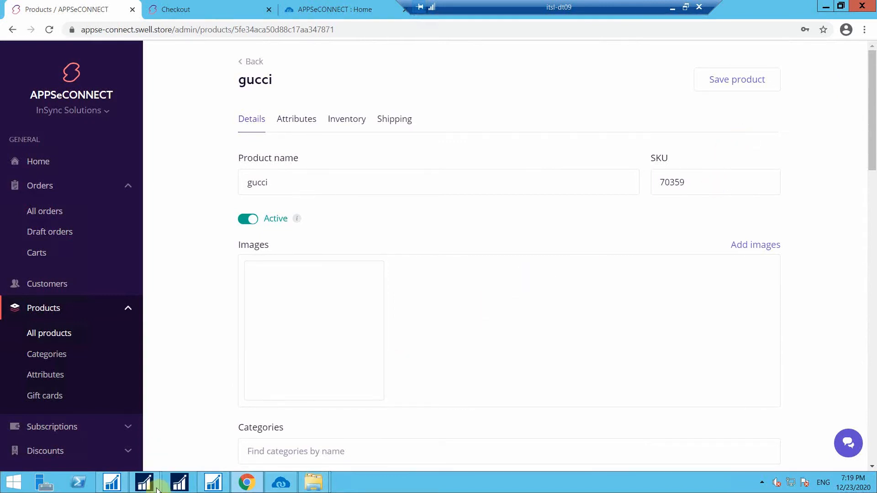
# Fill an item journal line for item 70359 gucci at location BLUE with quantity 200.
pyautogui.moveTo(144, 483)
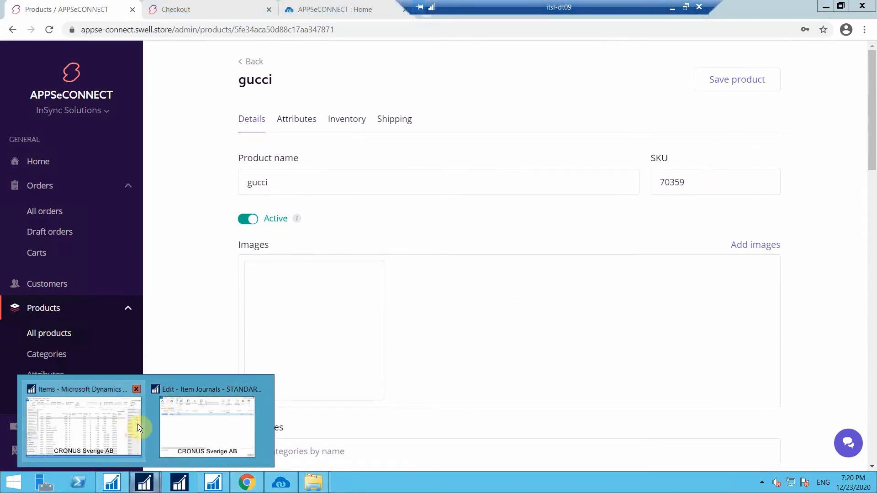
pyautogui.click(191, 426)
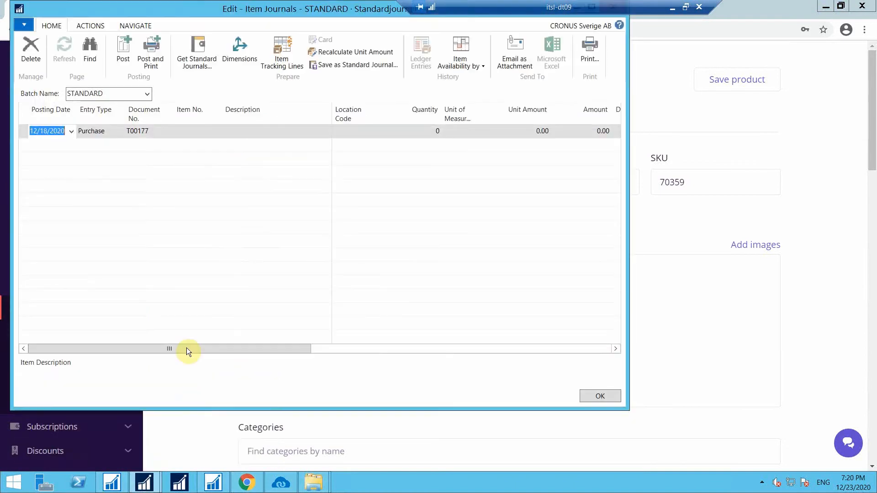
pyautogui.click(213, 131)
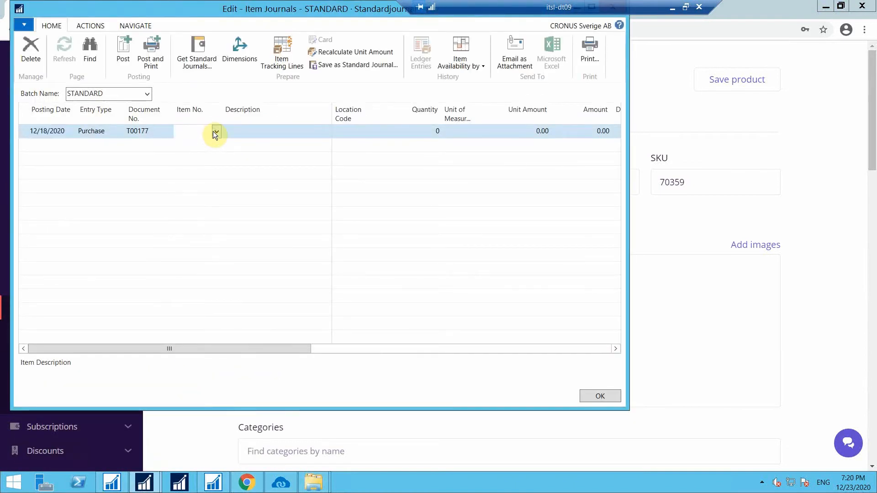
pyautogui.click(215, 131)
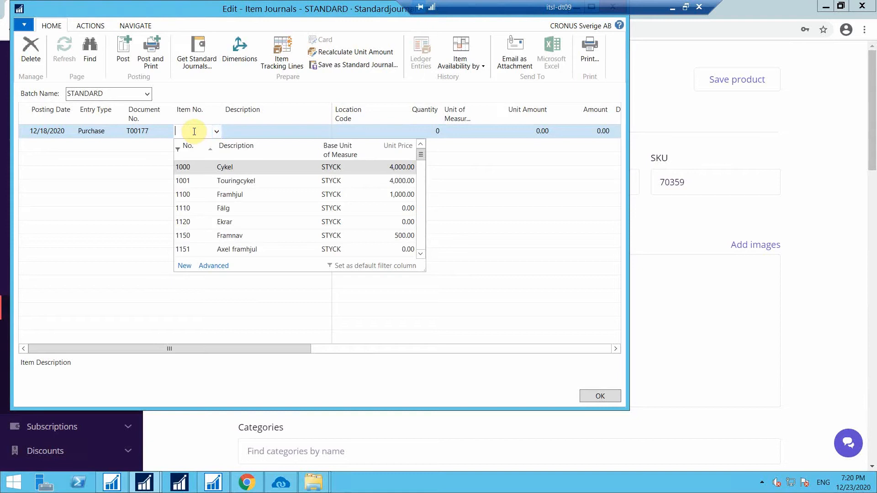
pyautogui.write('70')
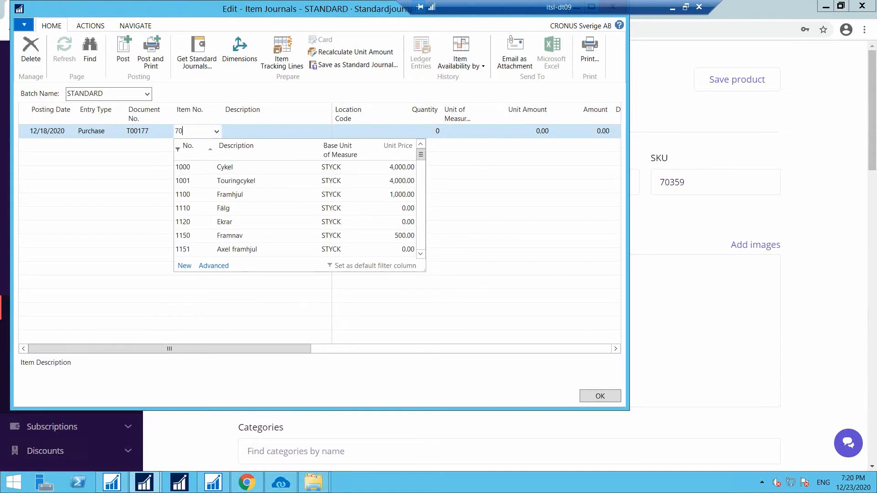
pyautogui.write('359')
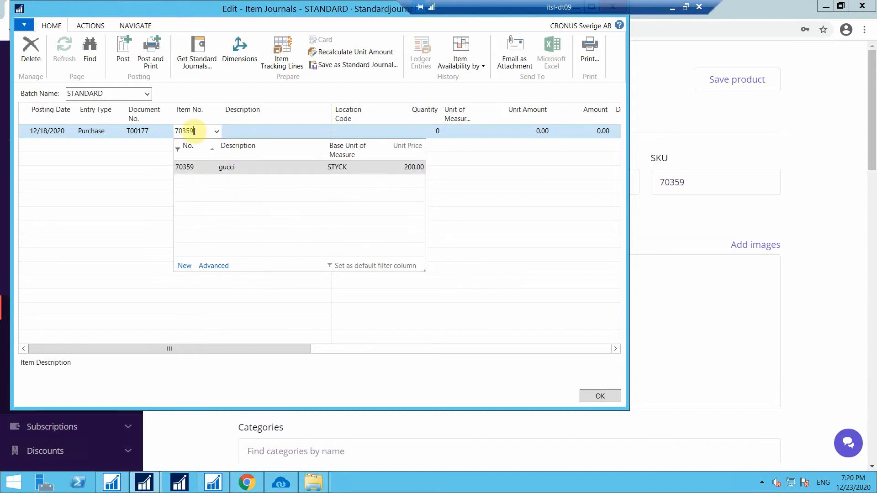
pyautogui.click(273, 169)
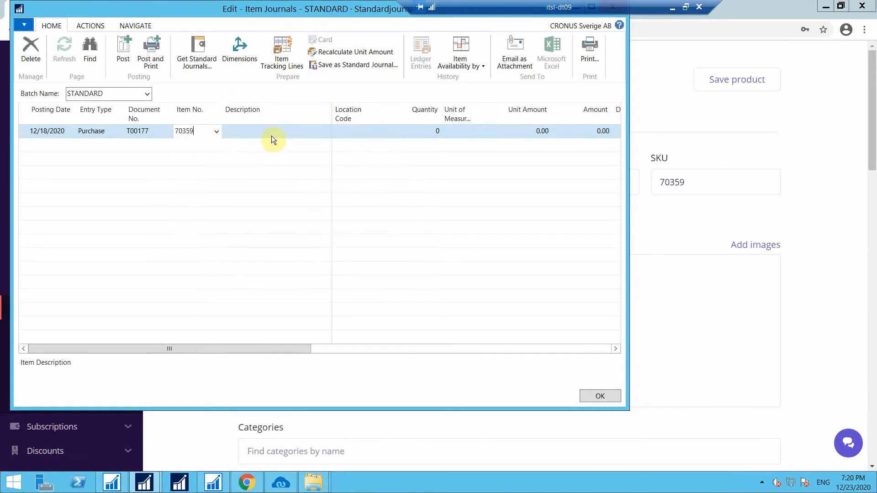
pyautogui.click(355, 131)
pyautogui.click(373, 131)
pyautogui.click(359, 168)
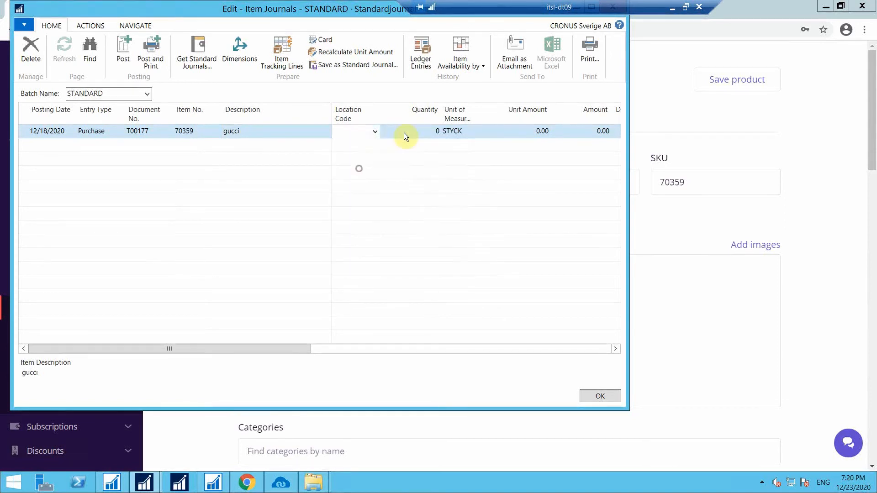
pyautogui.click(410, 128)
pyautogui.write('200')
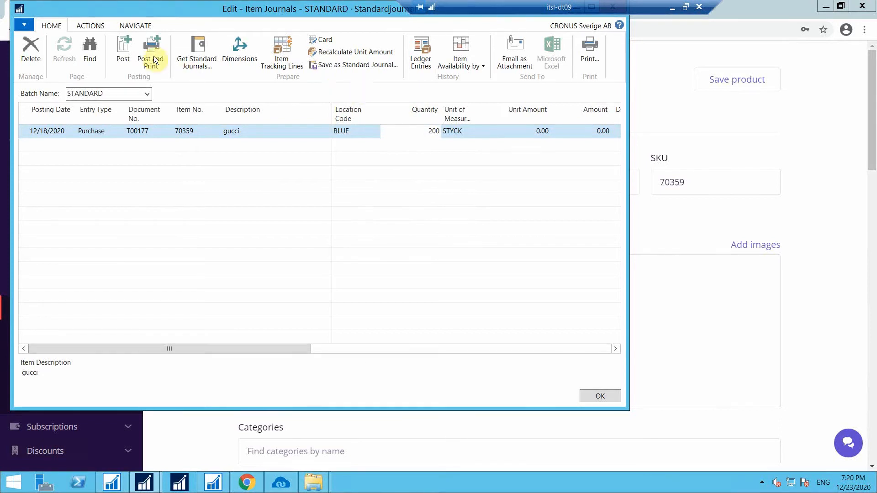
# Post the item journal line and dismiss the success message.
pyautogui.click(129, 44)
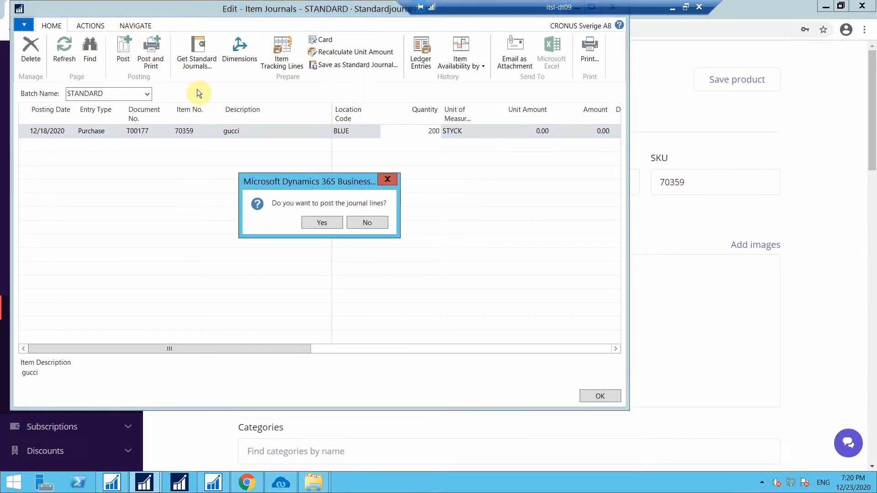
pyautogui.click(326, 221)
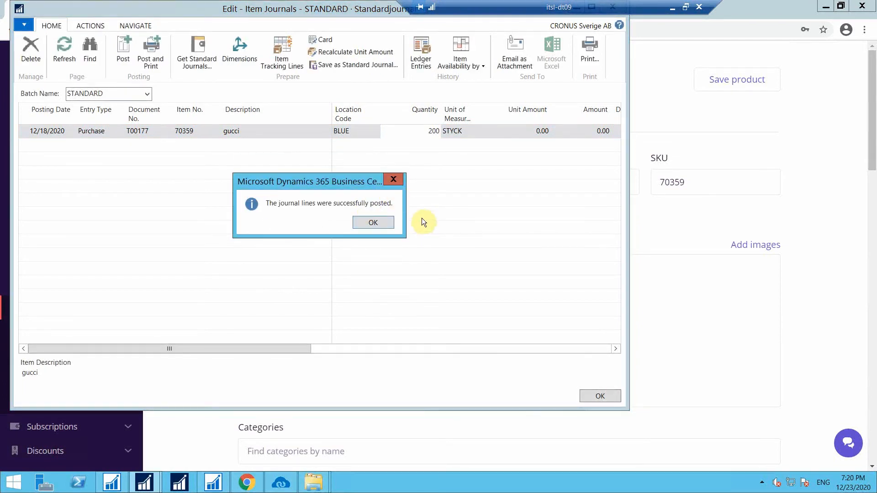
pyautogui.click(373, 223)
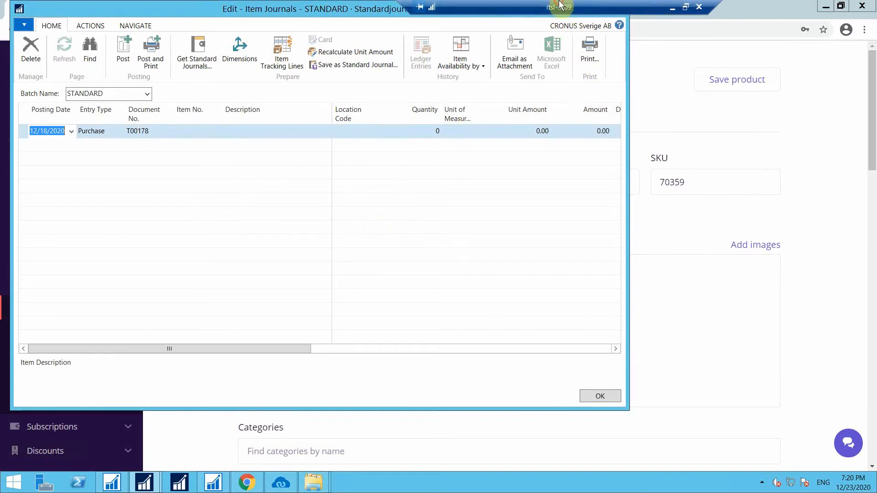
# Run the Inventory Adjustment sync and open the gucci product's inventory levels in Swell.
pyautogui.click(583, 7)
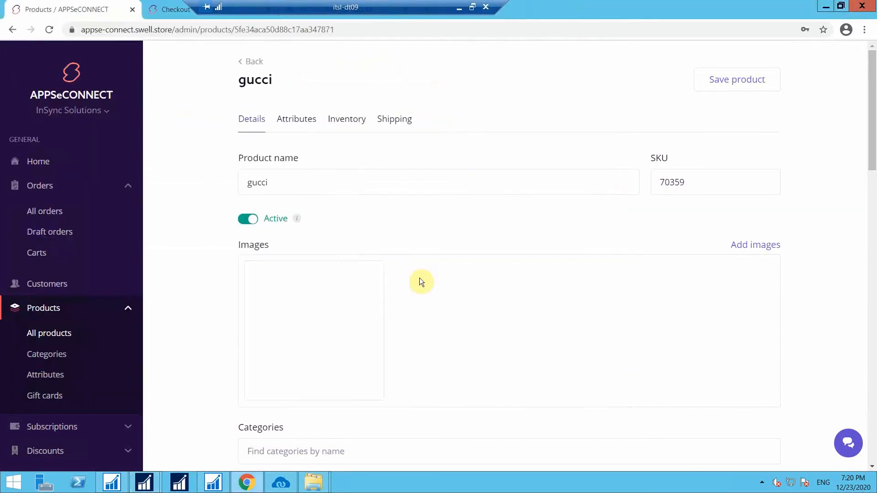
pyautogui.click(281, 483)
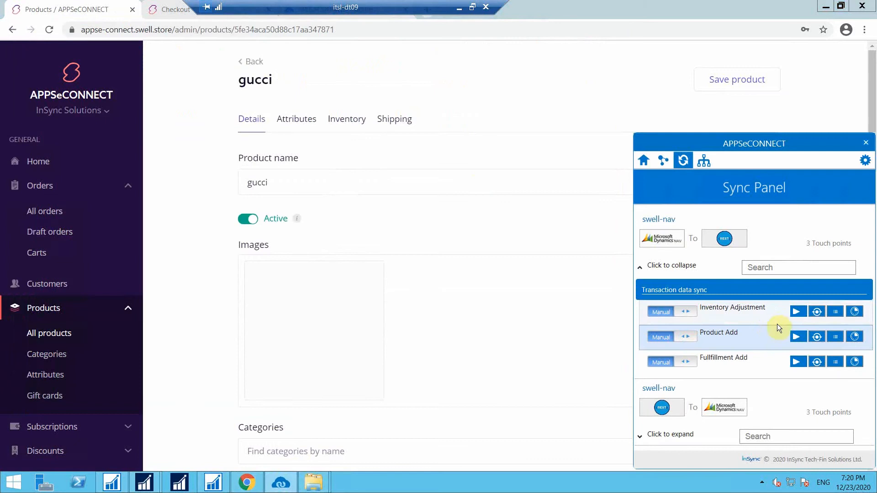
pyautogui.click(799, 312)
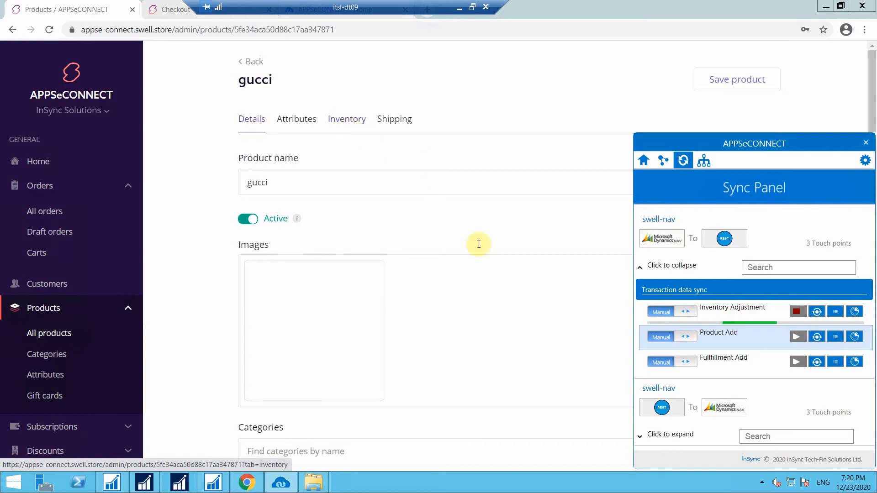
pyautogui.click(342, 121)
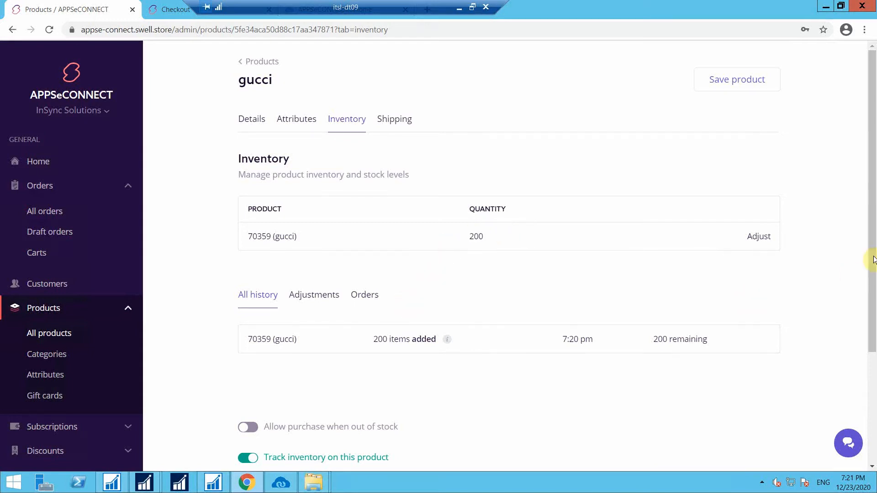
# Confirm gucci shows 200 in stock, then open the Storefront page from the sidebar.
pyautogui.moveTo(873, 308); pyautogui.dragTo(872, 421)
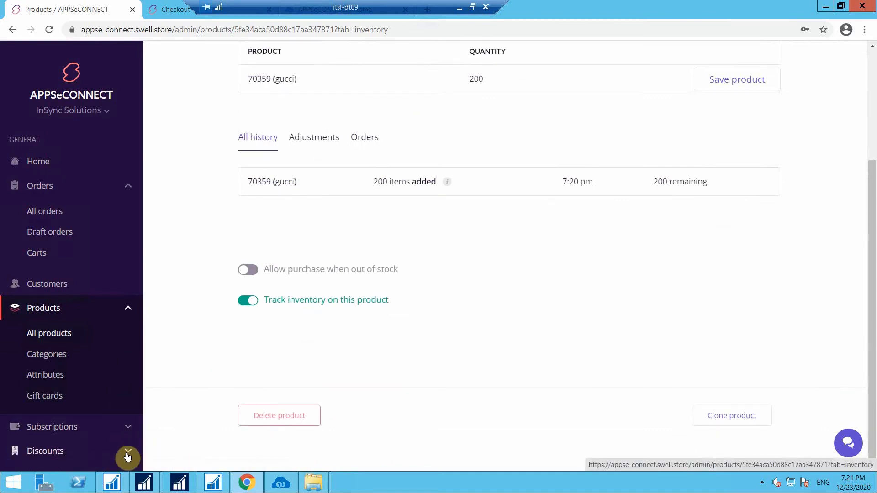
pyautogui.scroll(-2, 125, 438)
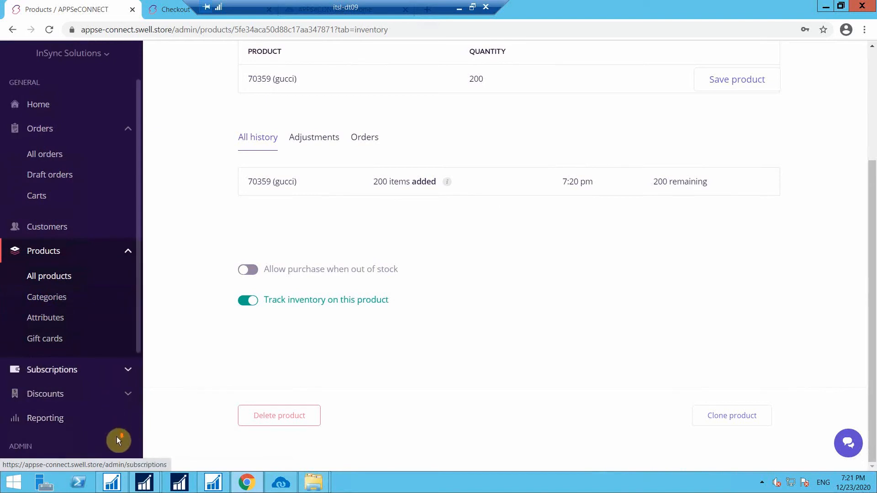
pyautogui.click(128, 469)
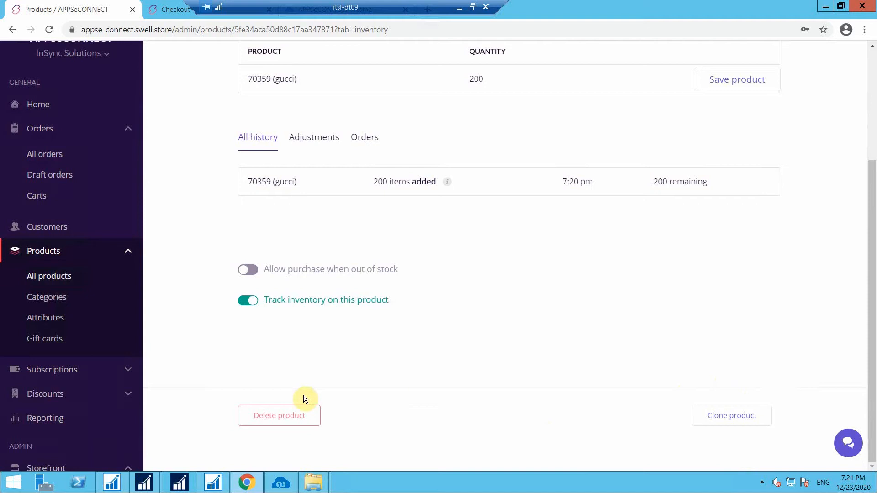
pyautogui.scroll(-2, 39, 407)
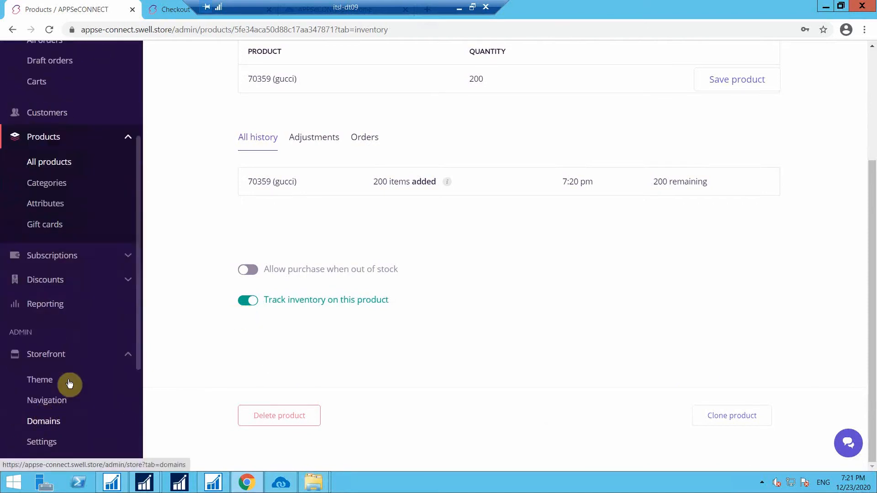
pyautogui.click(69, 360)
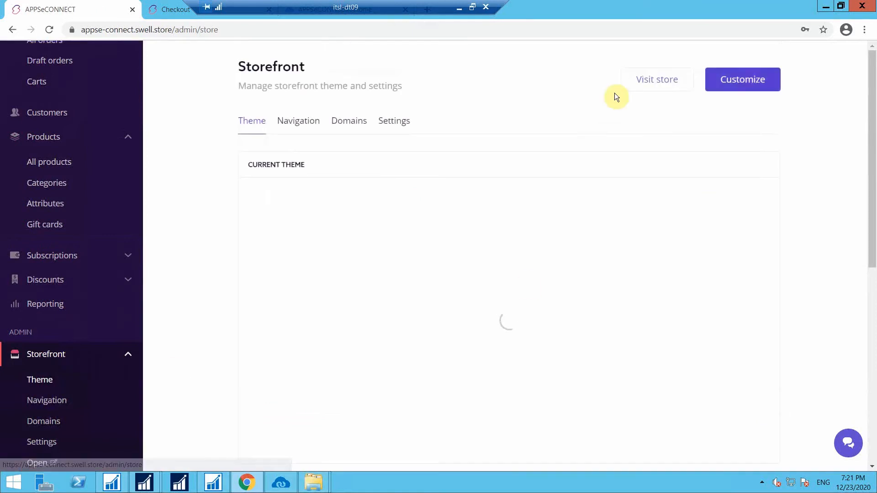
# In the live store, search 'Gu', add the ₹200.00 gucci product to the cart and check out.
pyautogui.click(662, 87)
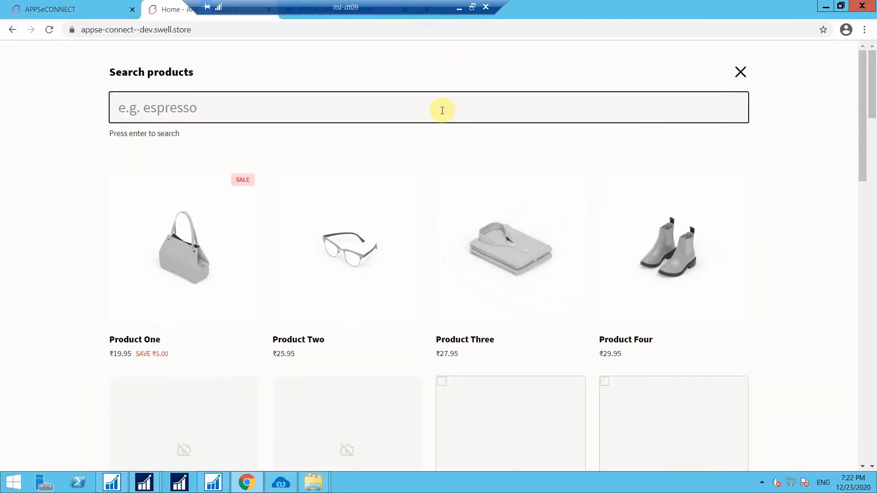
pyautogui.write('Gucci')
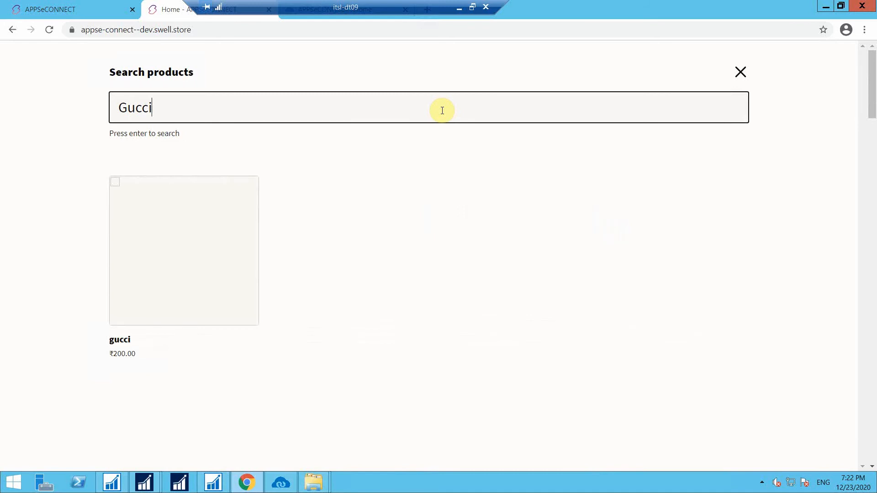
pyautogui.click(198, 246)
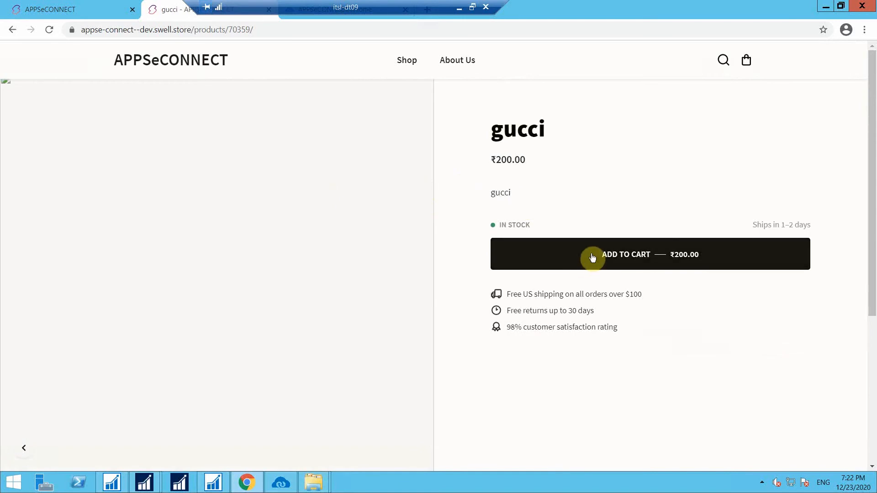
pyautogui.click(593, 257)
pyautogui.click(752, 58)
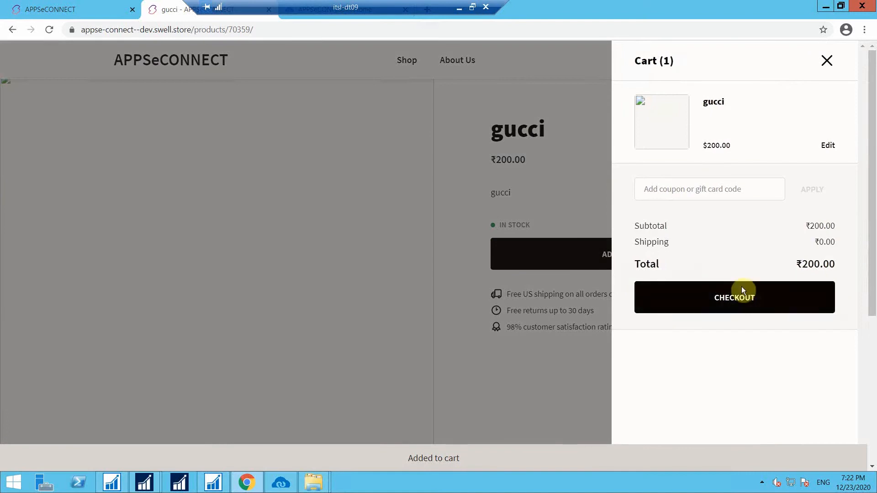
pyautogui.click(740, 295)
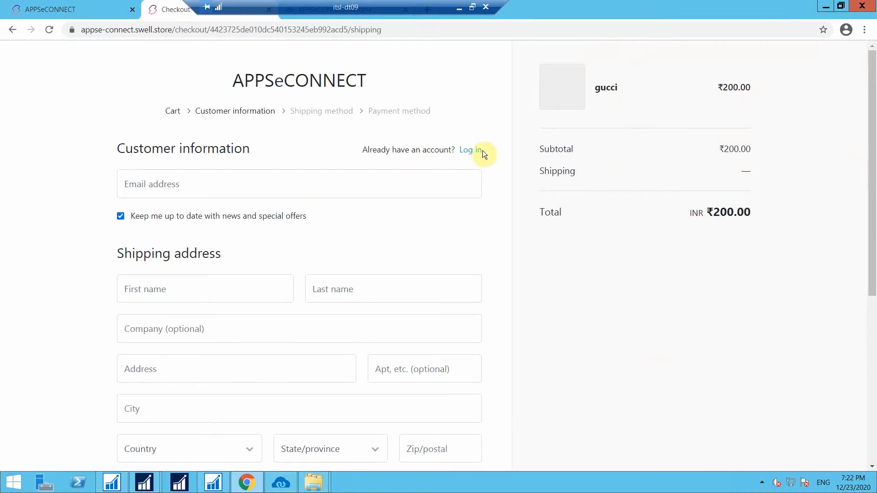
# Log in to the existing customer account with its saved e-mail and password.
pyautogui.click(479, 150)
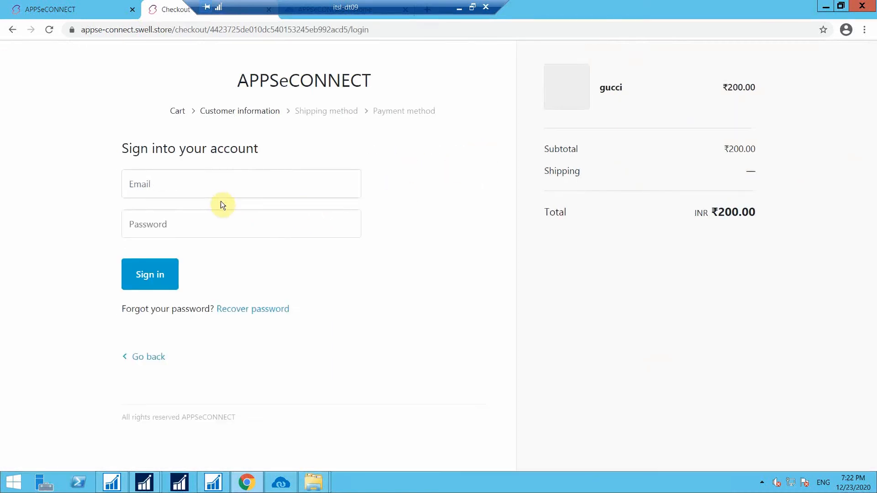
pyautogui.click(207, 184)
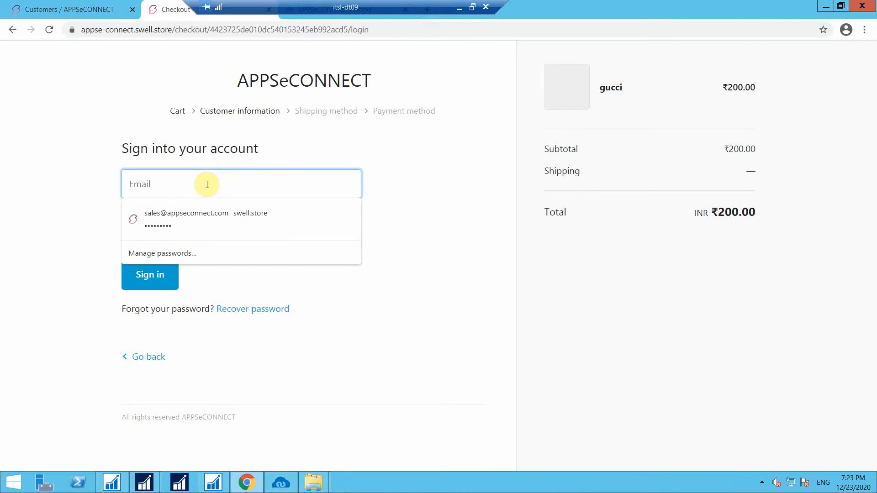
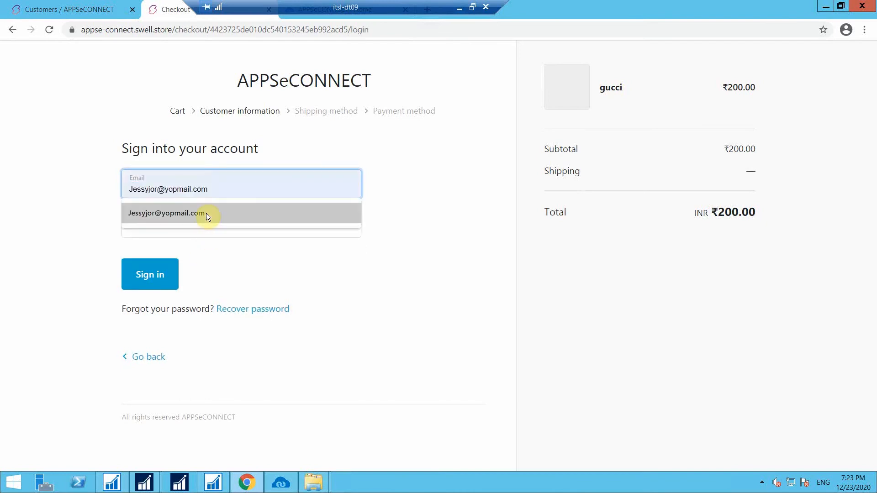
pyautogui.click(207, 212)
pyautogui.click(202, 225)
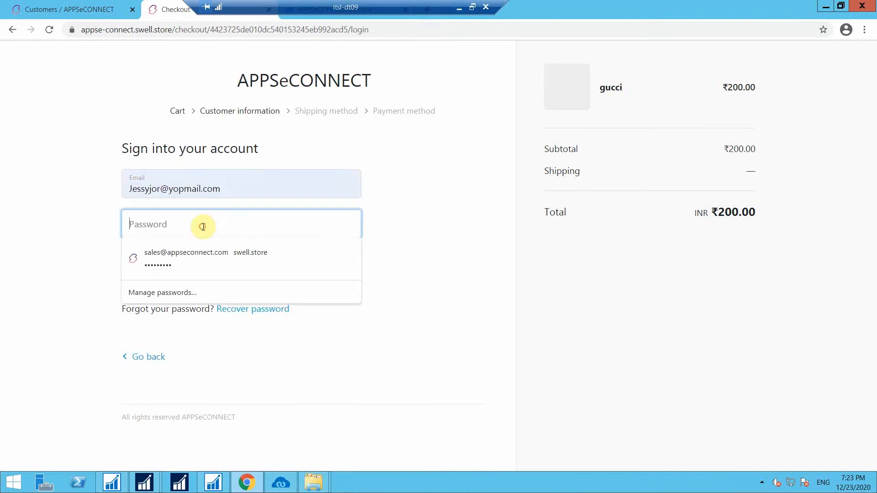
pyautogui.write('••')
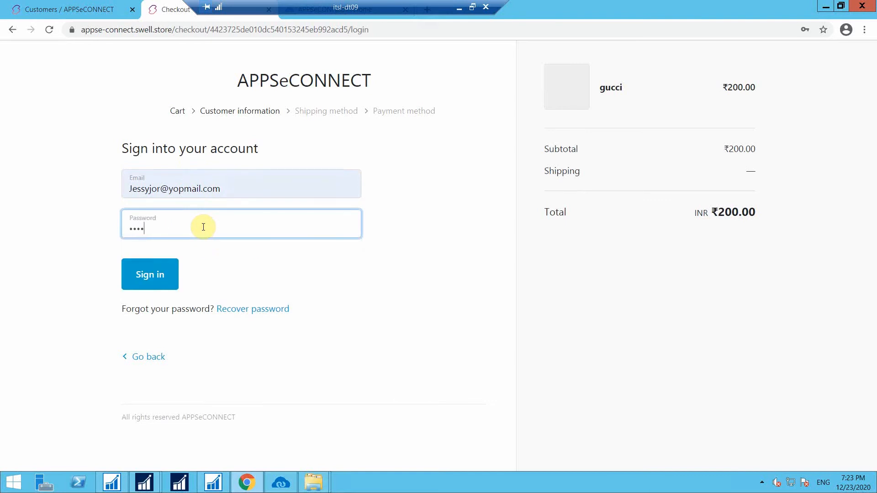
pyautogui.write('•')
pyautogui.click(176, 265)
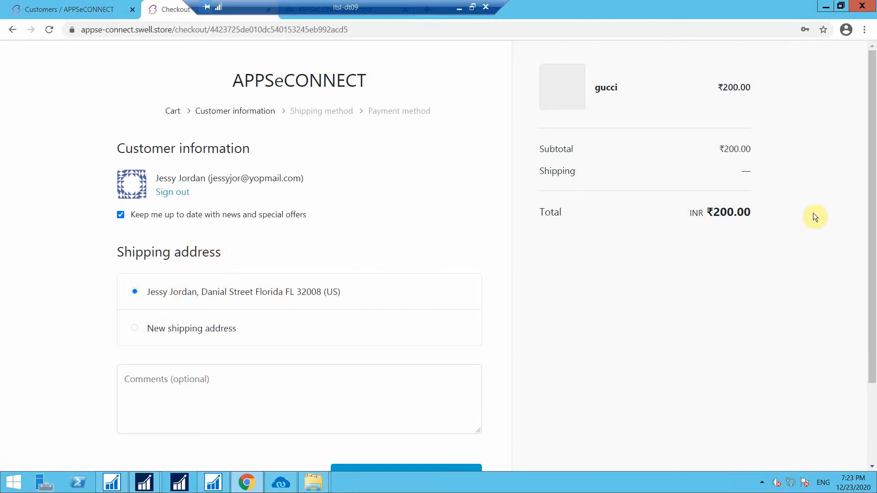
# Keep the saved address, choose Standard Shipping and Cash on delivery, and complete the order.
pyautogui.moveTo(873, 208); pyautogui.dragTo(875, 287)
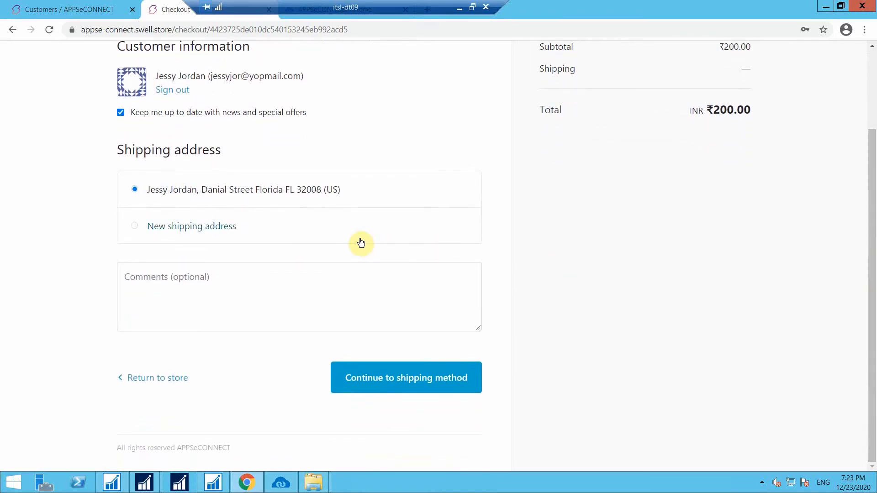
pyautogui.click(379, 380)
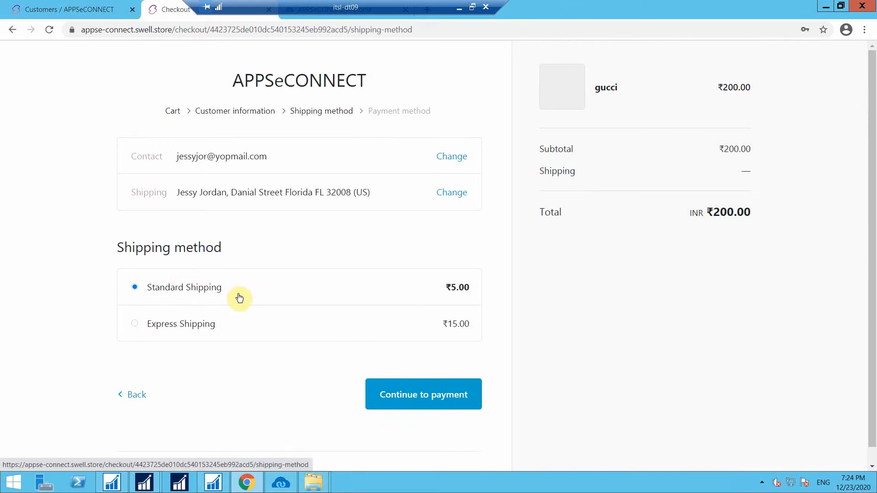
pyautogui.click(400, 405)
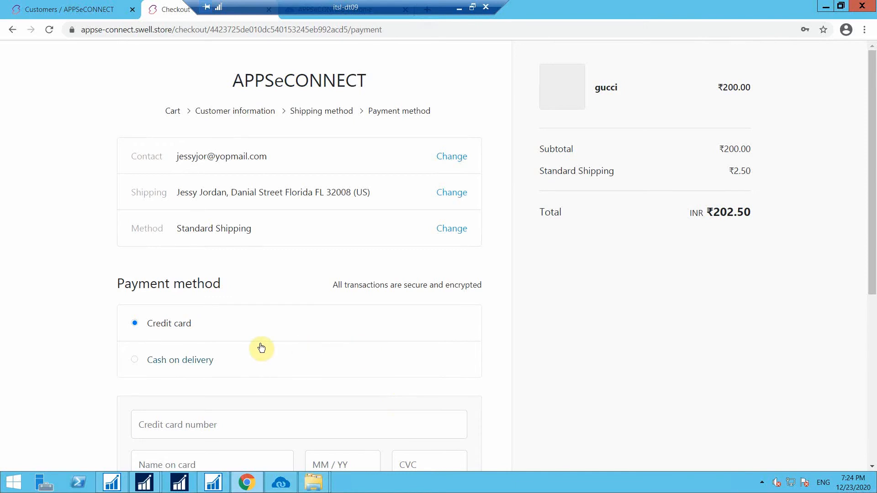
pyautogui.click(194, 366)
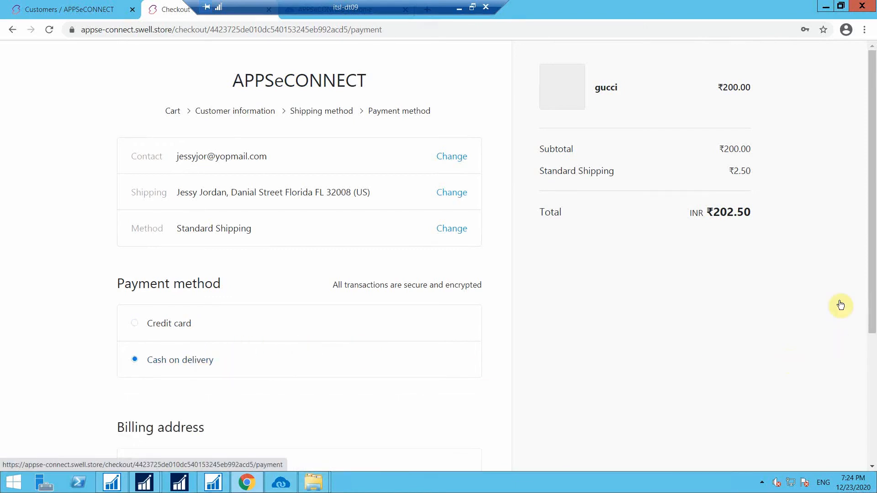
pyautogui.moveTo(873, 288); pyautogui.dragTo(873, 385)
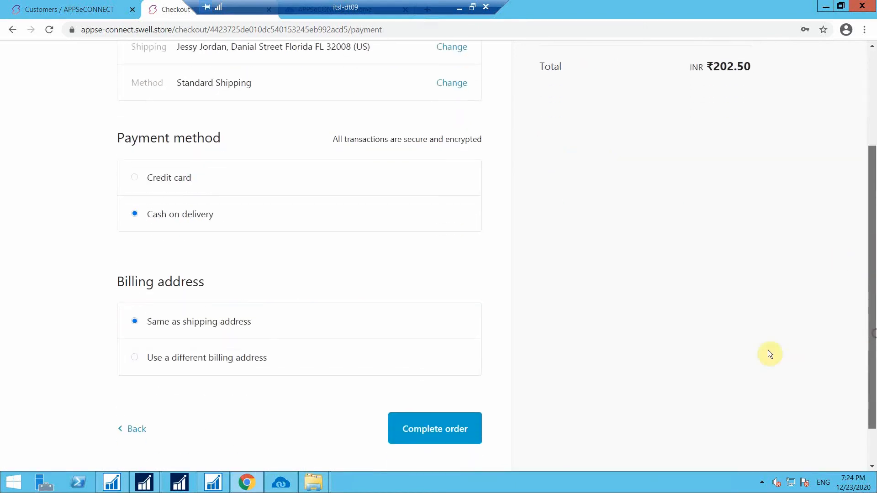
pyautogui.click(441, 425)
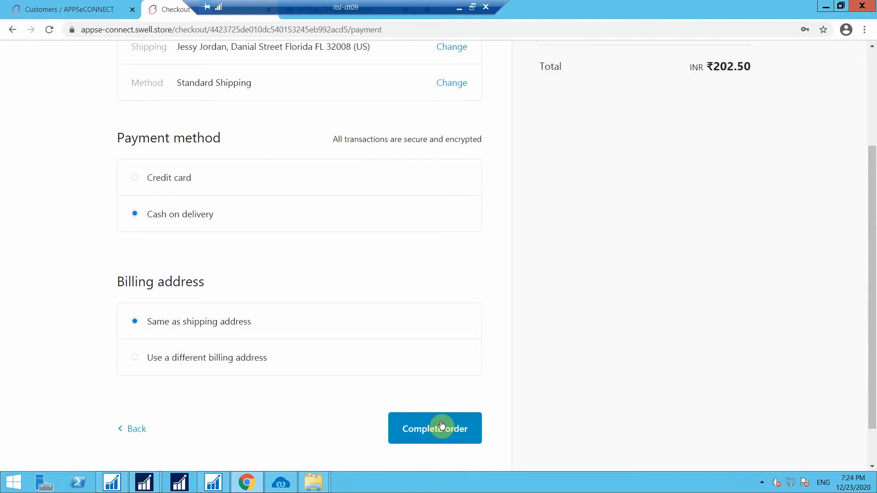
pyautogui.click(442, 426)
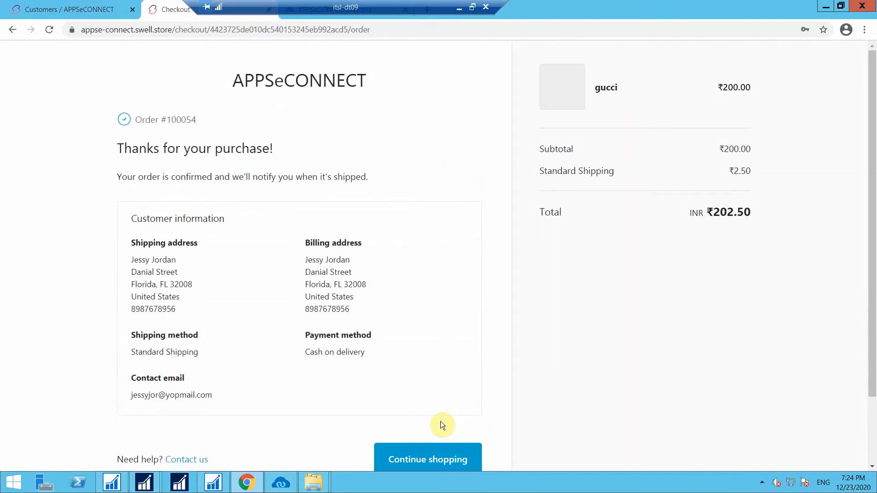
# Run the Swell-to-NAV Order Add sync from the Transaction data section.
pyautogui.click(281, 482)
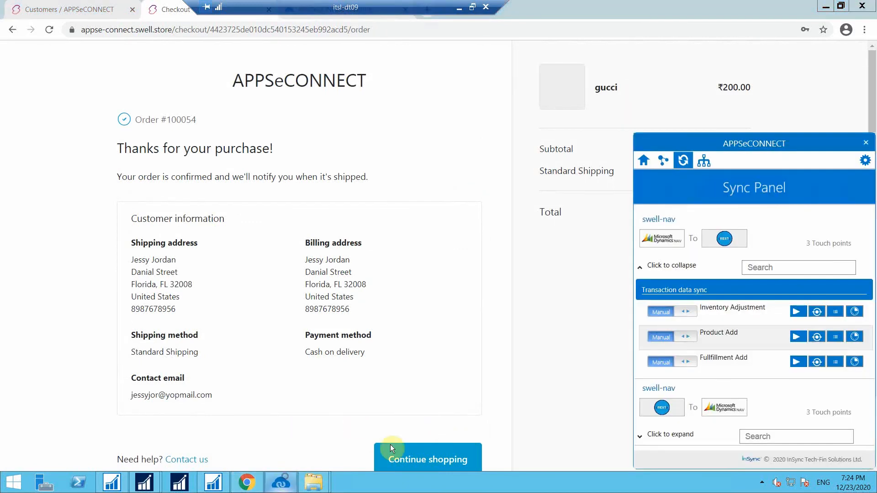
pyautogui.click(684, 438)
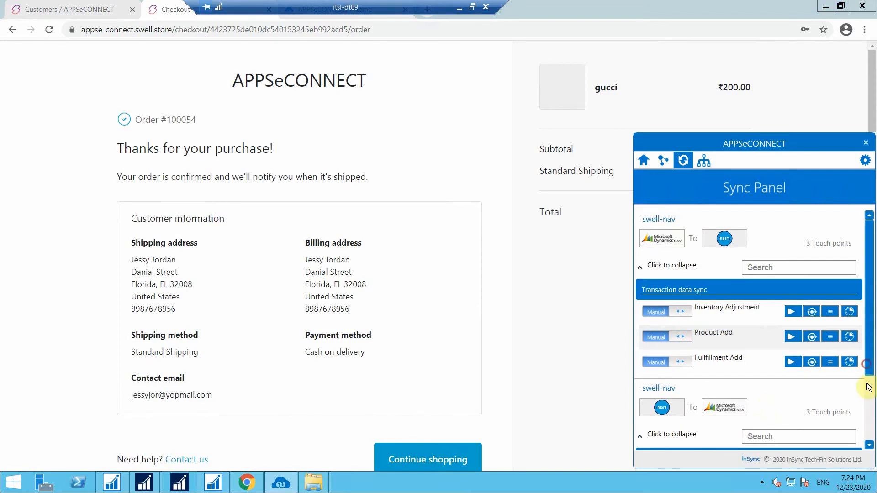
pyautogui.click(869, 442)
pyautogui.scroll(-3, 869, 442)
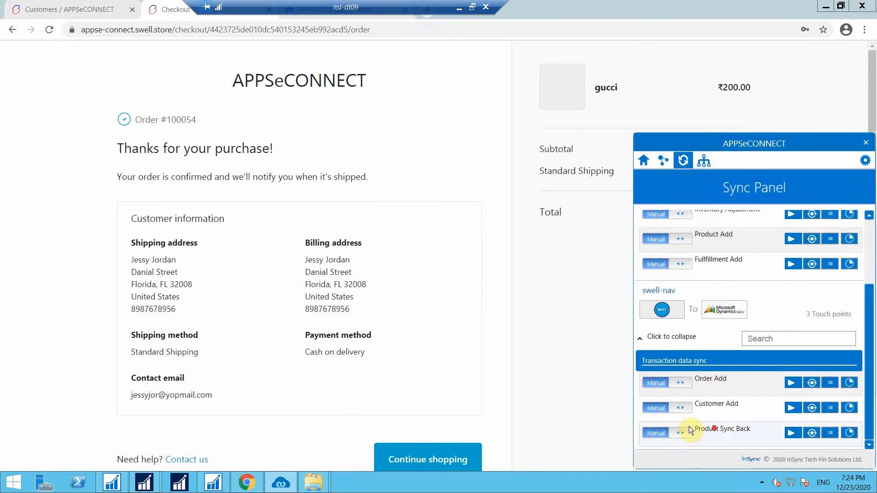
pyautogui.click(793, 383)
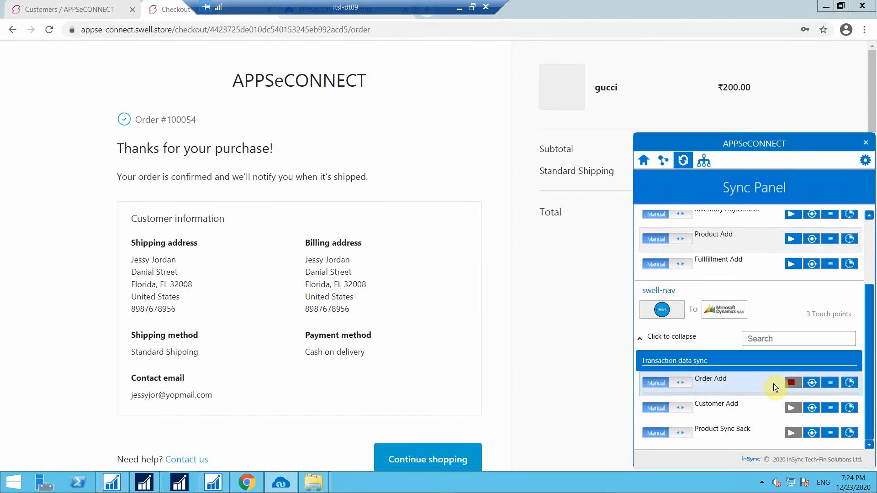
# Review the Order Add transaction log showing successful pushes and two failures, then close it.
pyautogui.click(458, 7)
pyautogui.click(605, 481)
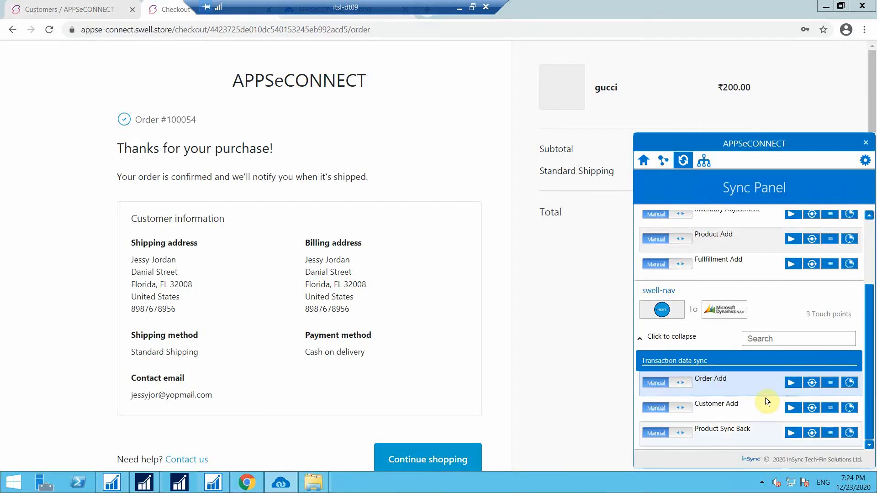
pyautogui.click(812, 382)
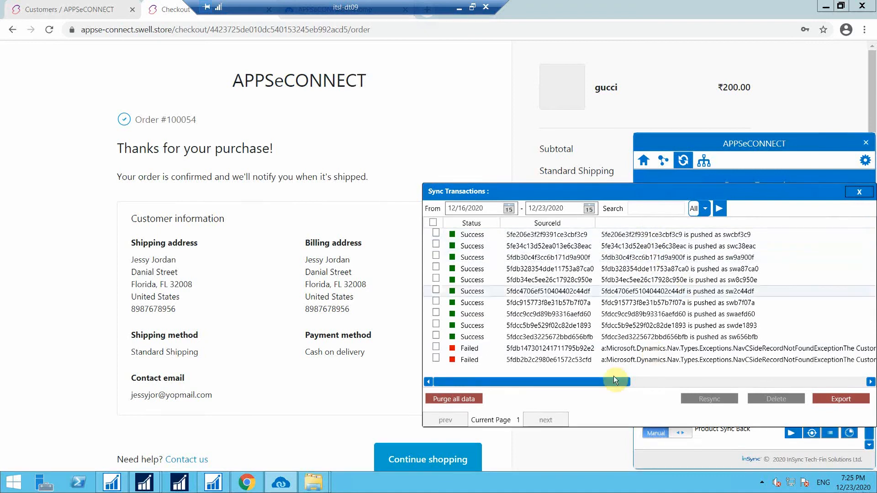
pyautogui.moveTo(632, 385); pyautogui.dragTo(663, 385)
pyautogui.click(859, 192)
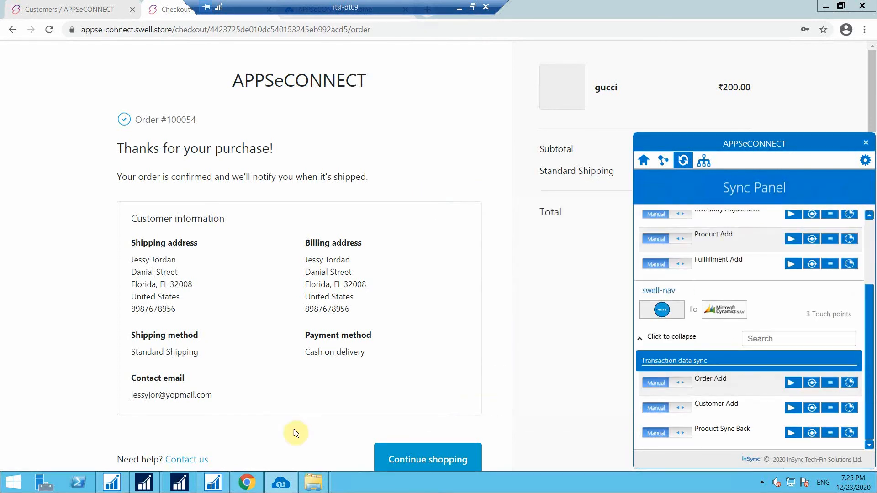
# Filter Business Central's Sales Orders by the Swell customer's name and open synced order 1709.
pyautogui.moveTo(146, 485)
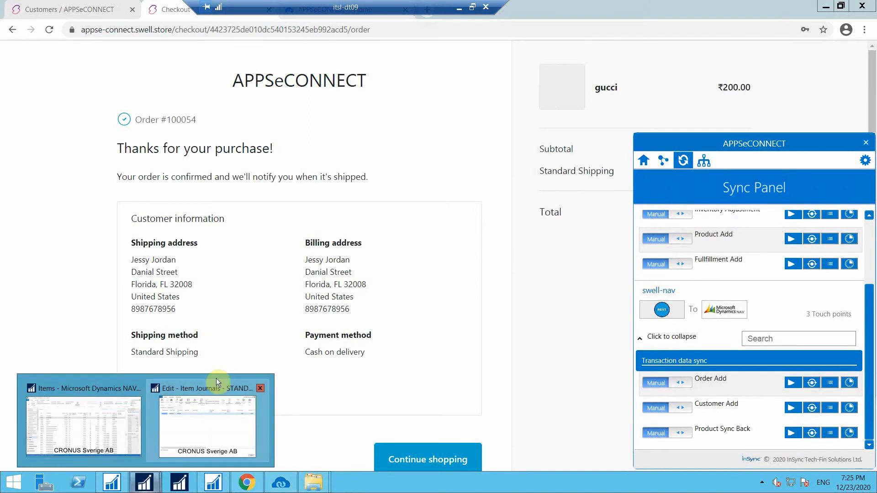
pyautogui.click(121, 416)
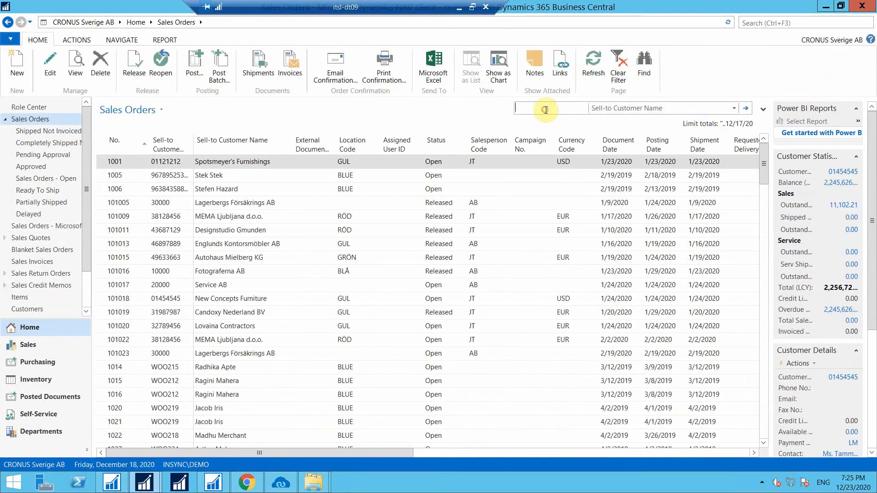
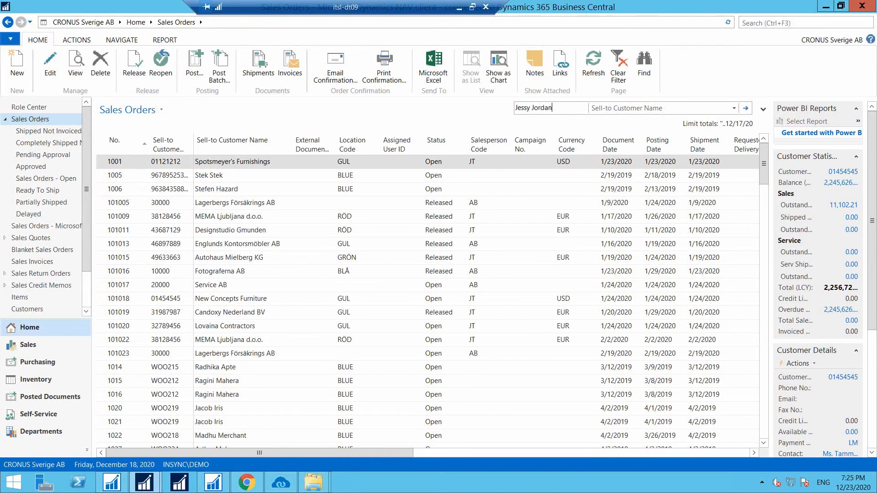
pyautogui.press('Return')
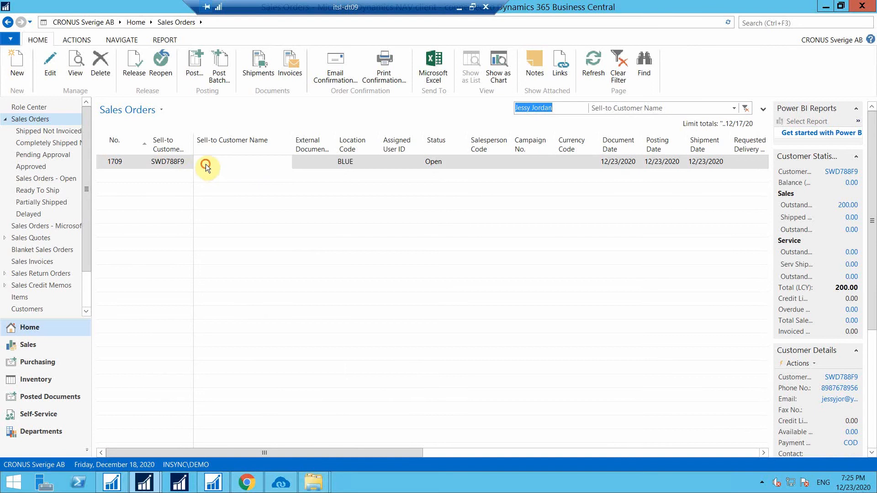
pyautogui.click(206, 165)
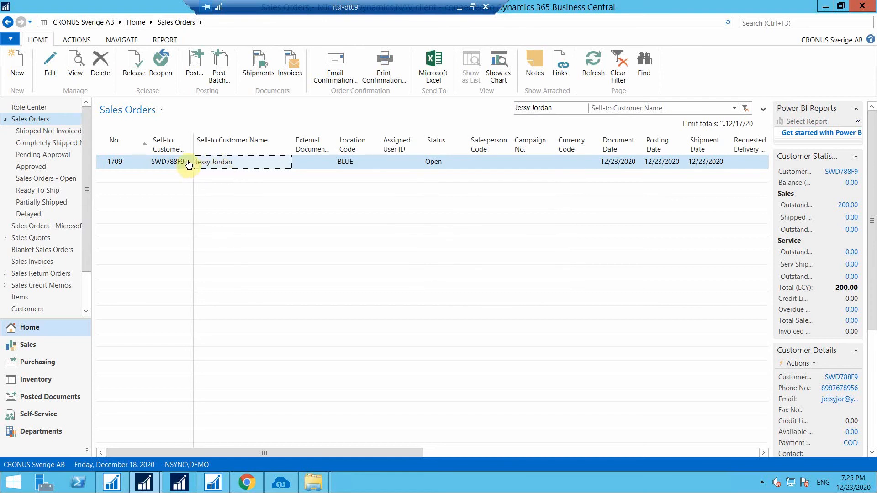
pyautogui.click(213, 162)
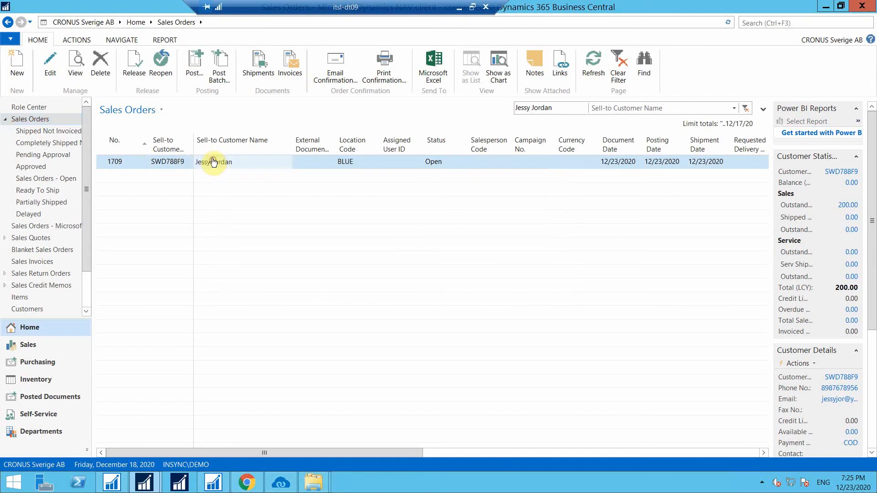
pyautogui.click(181, 166)
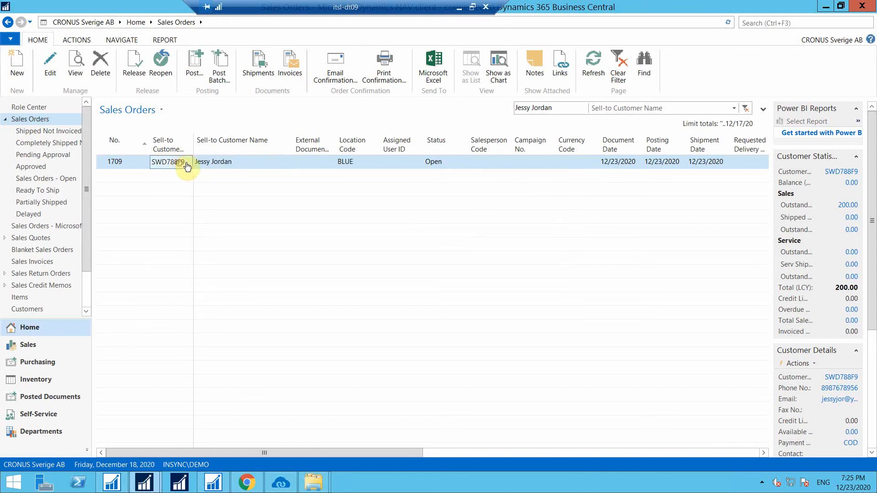
pyautogui.doubleClick(241, 163)
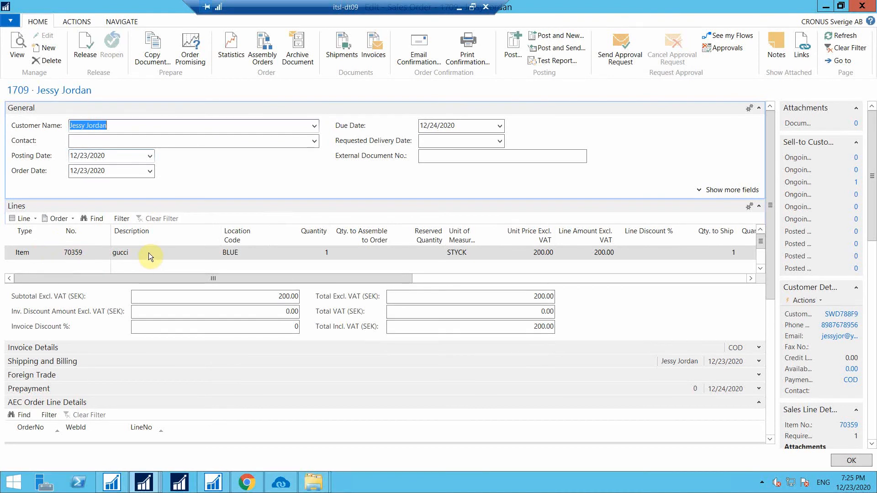
pyautogui.click(131, 253)
pyautogui.moveTo(163, 278); pyautogui.dragTo(122, 276)
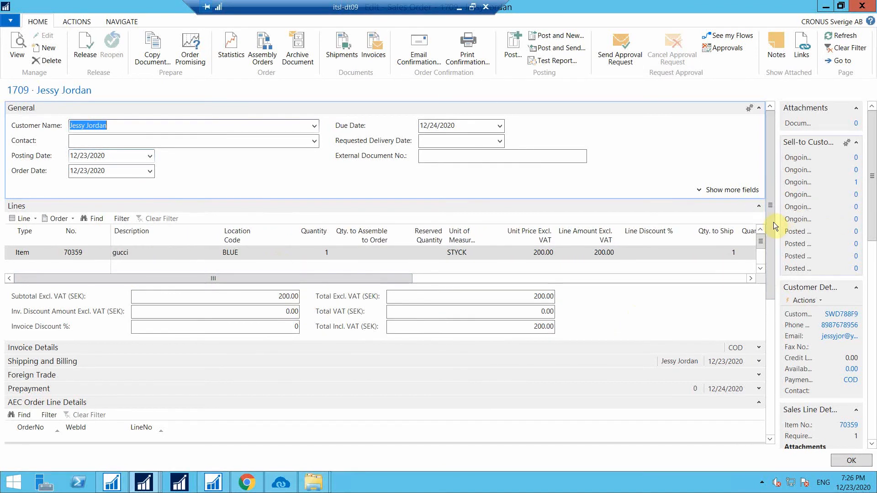
pyautogui.moveTo(768, 322); pyautogui.dragTo(769, 381)
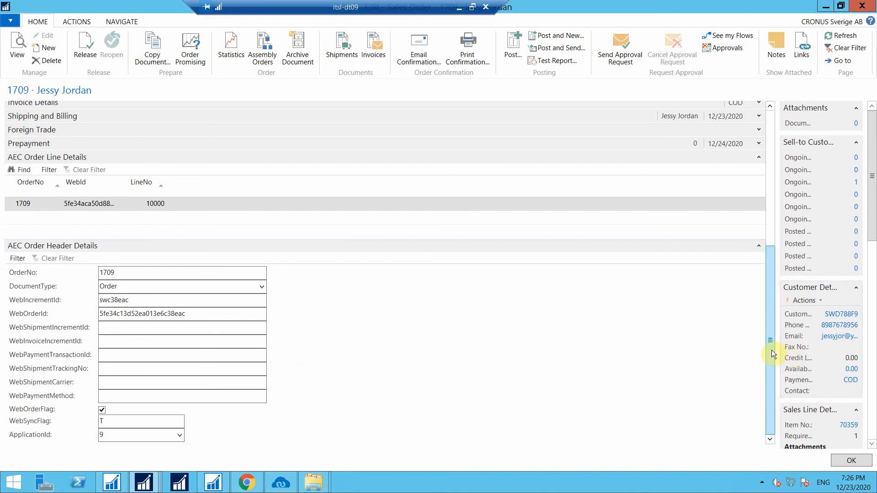
pyautogui.moveTo(772, 350); pyautogui.dragTo(774, 328)
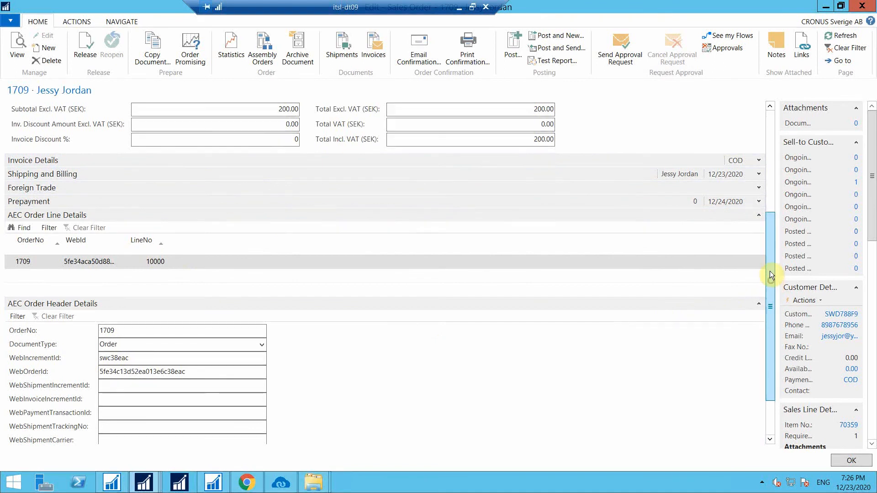
pyautogui.scroll(5, 765, 179)
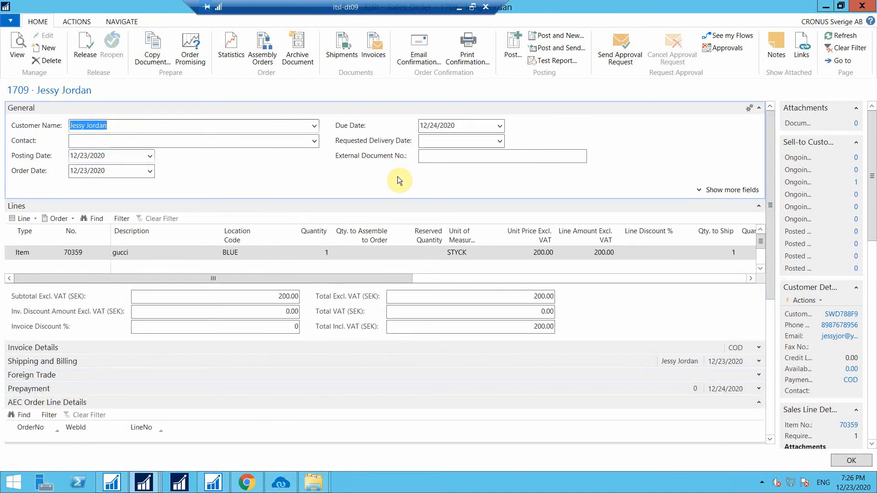
# Post sales order 1709 as Ship and Invoice and open posted invoice 103143.
pyautogui.click(508, 49)
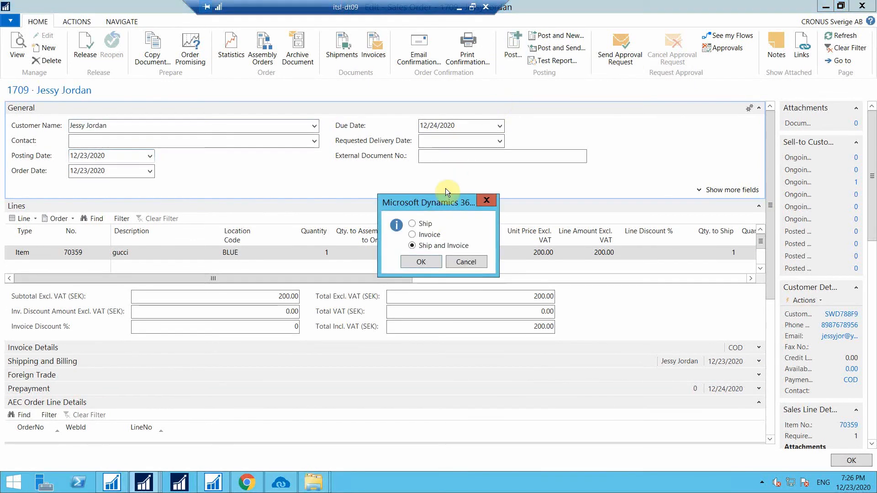
pyautogui.click(424, 261)
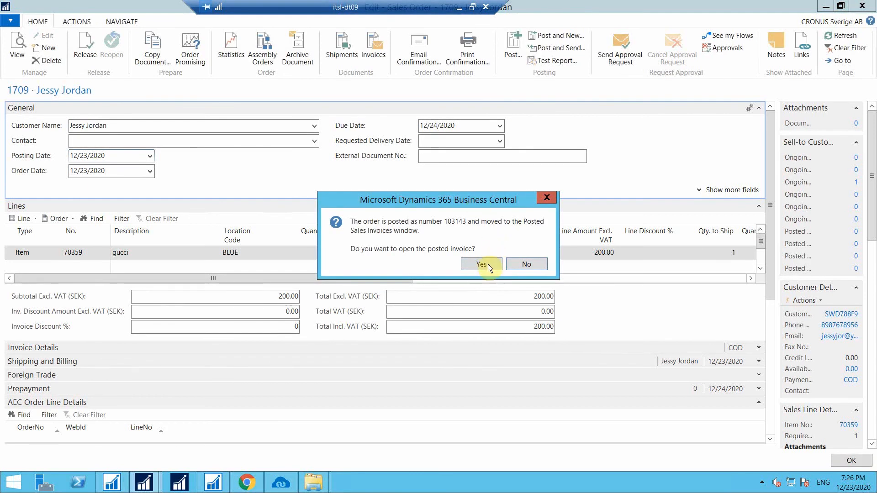
pyautogui.click(482, 264)
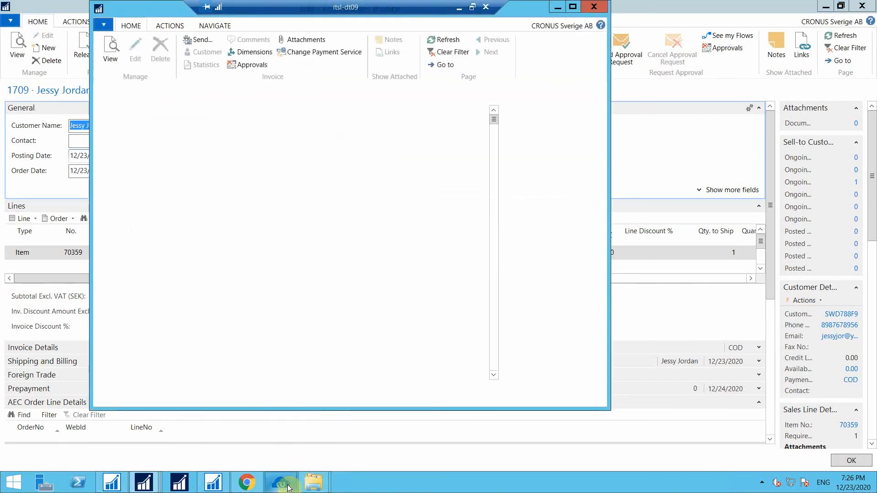
# Check the APPSeCONNECT sync panel, then return to the Swell storefront in the browser.
pyautogui.moveTo(286, 485)
pyautogui.click(278, 413)
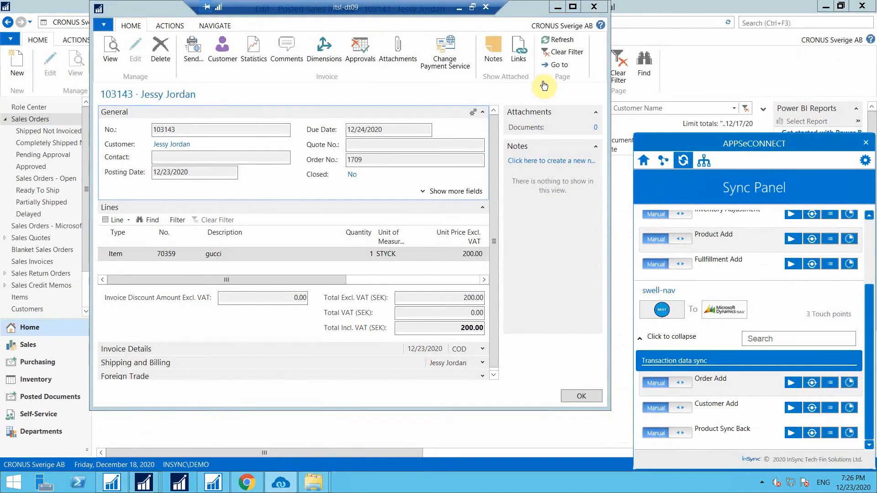
pyautogui.click(666, 191)
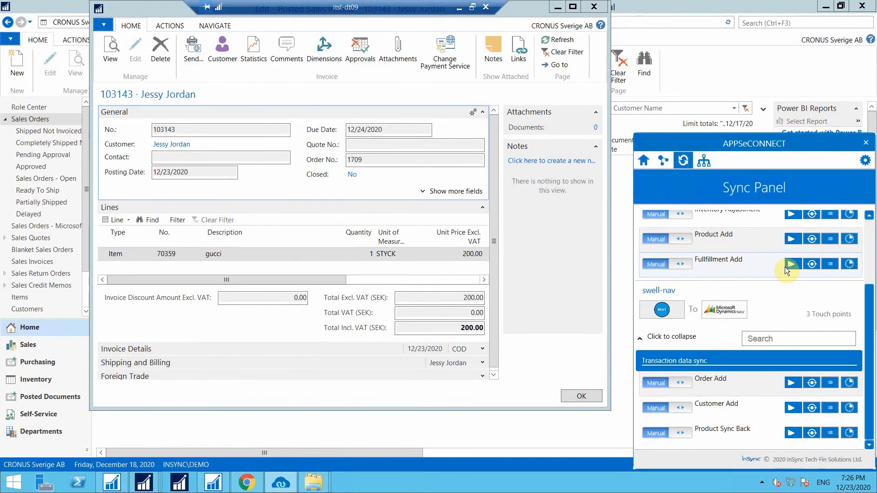
pyautogui.click(246, 482)
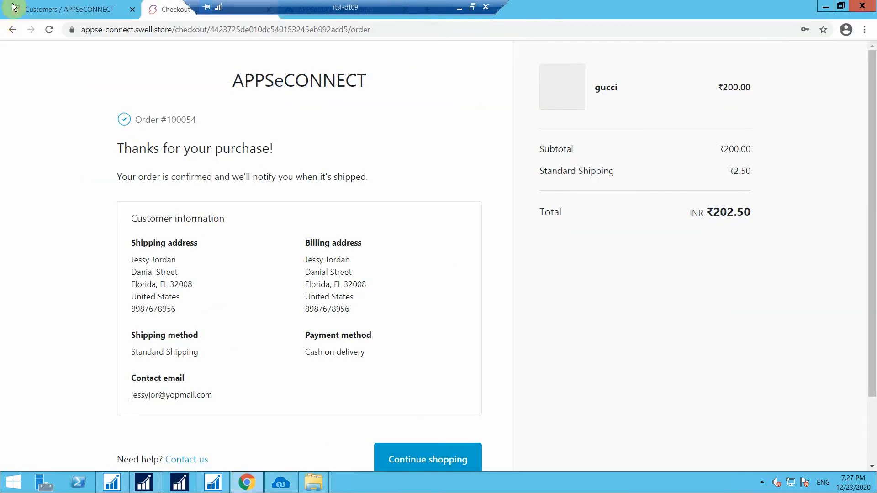
# From the customer's page in the Swell admin, open the All orders list.
pyautogui.click(27, 9)
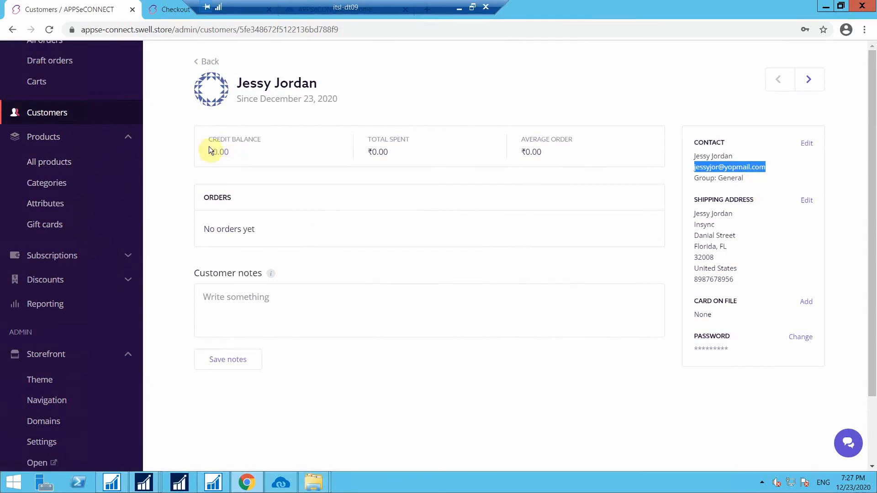
pyautogui.click(95, 53)
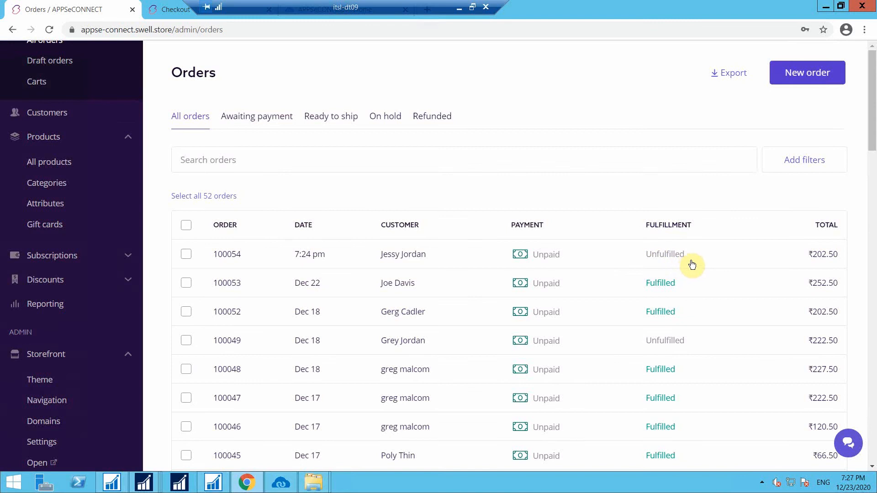
# Run the Fulfillment Add sync in APPSeCONNECT and reload Swell's Orders page to confirm fulfillment.
pyautogui.click(280, 483)
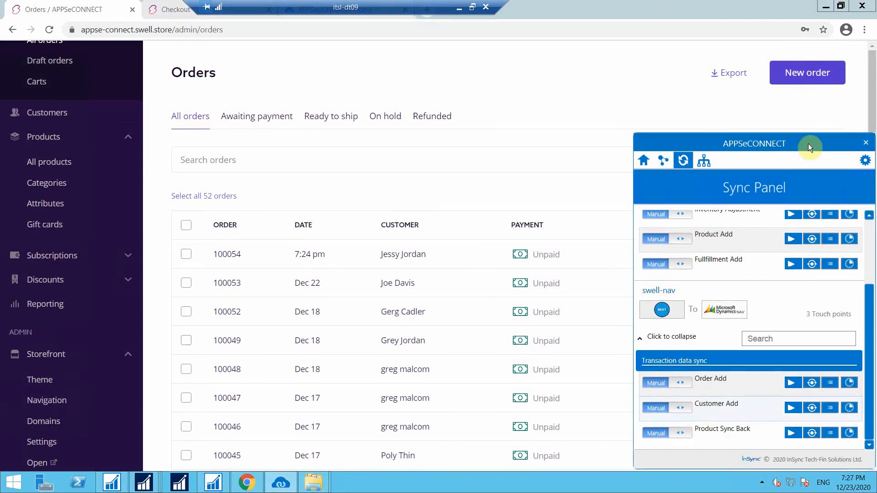
pyautogui.click(791, 265)
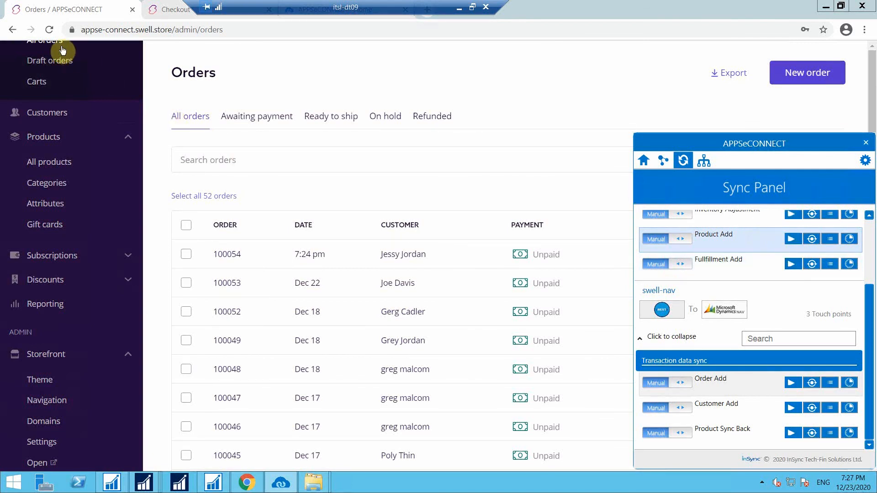
pyautogui.click(46, 30)
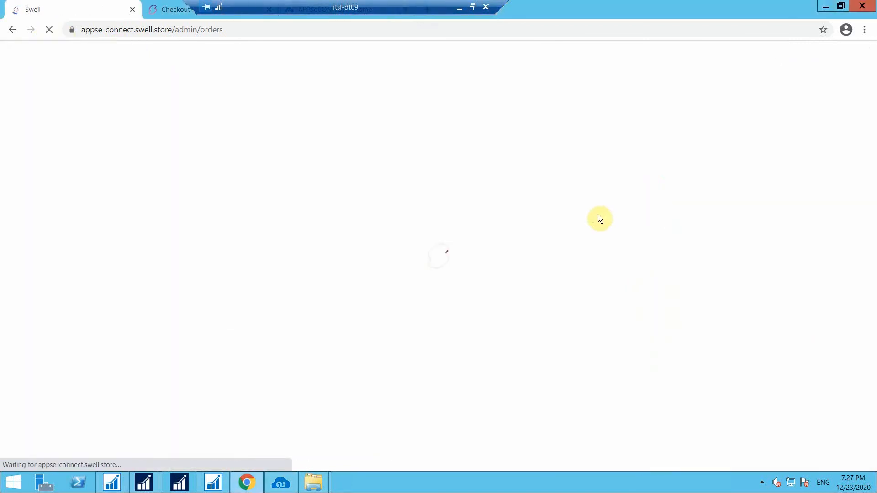